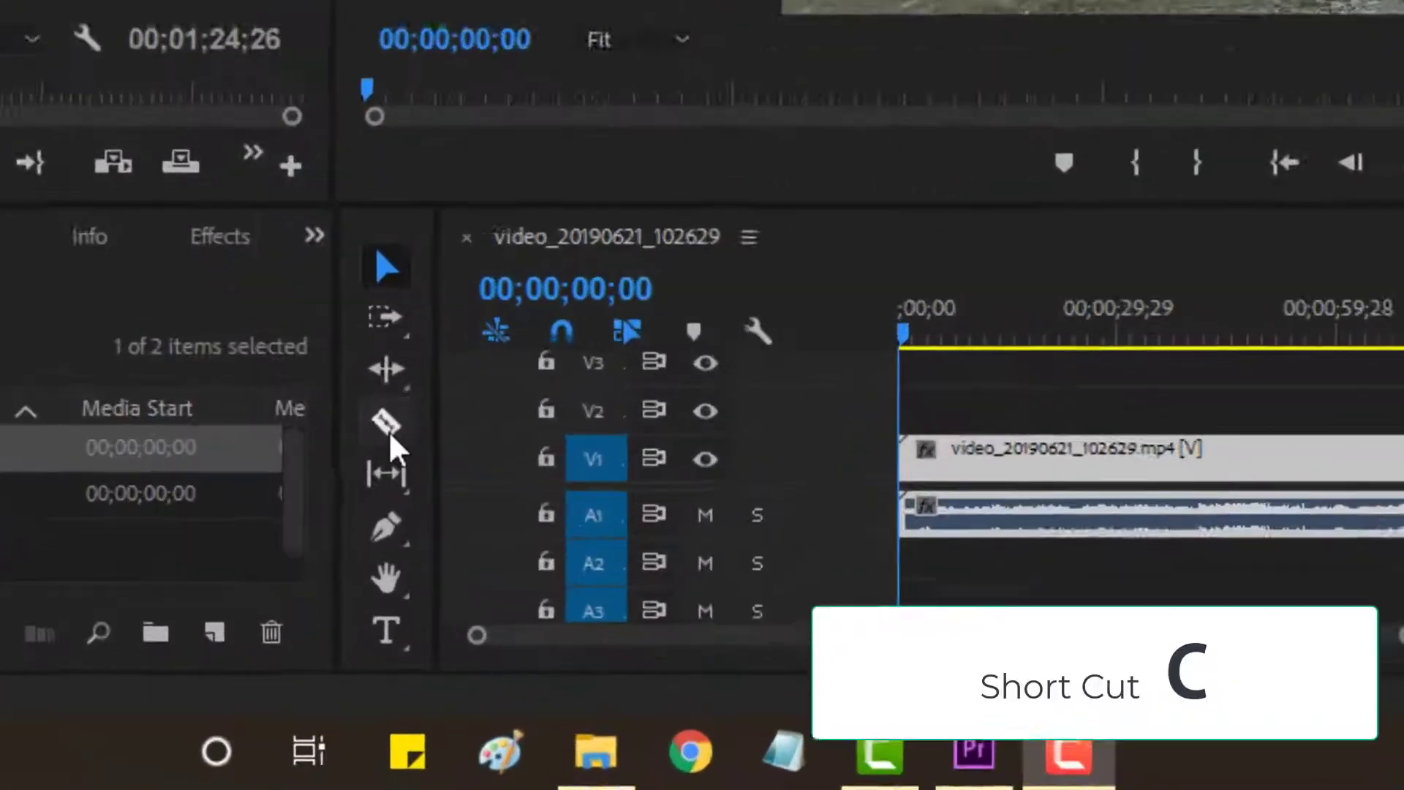
Step: Select the Razor tool and play the mountain-road sequence from the start
click(443, 625)
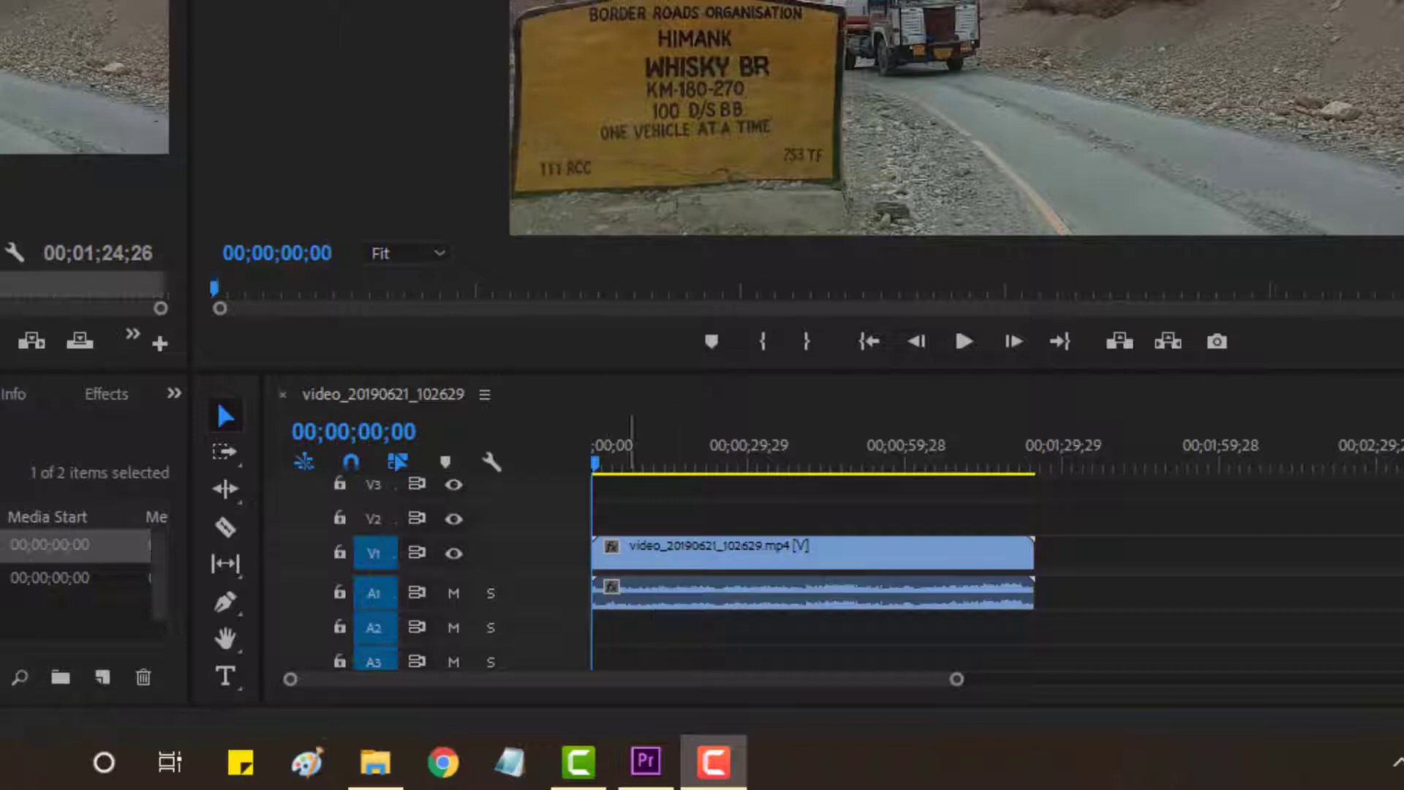
click(964, 341)
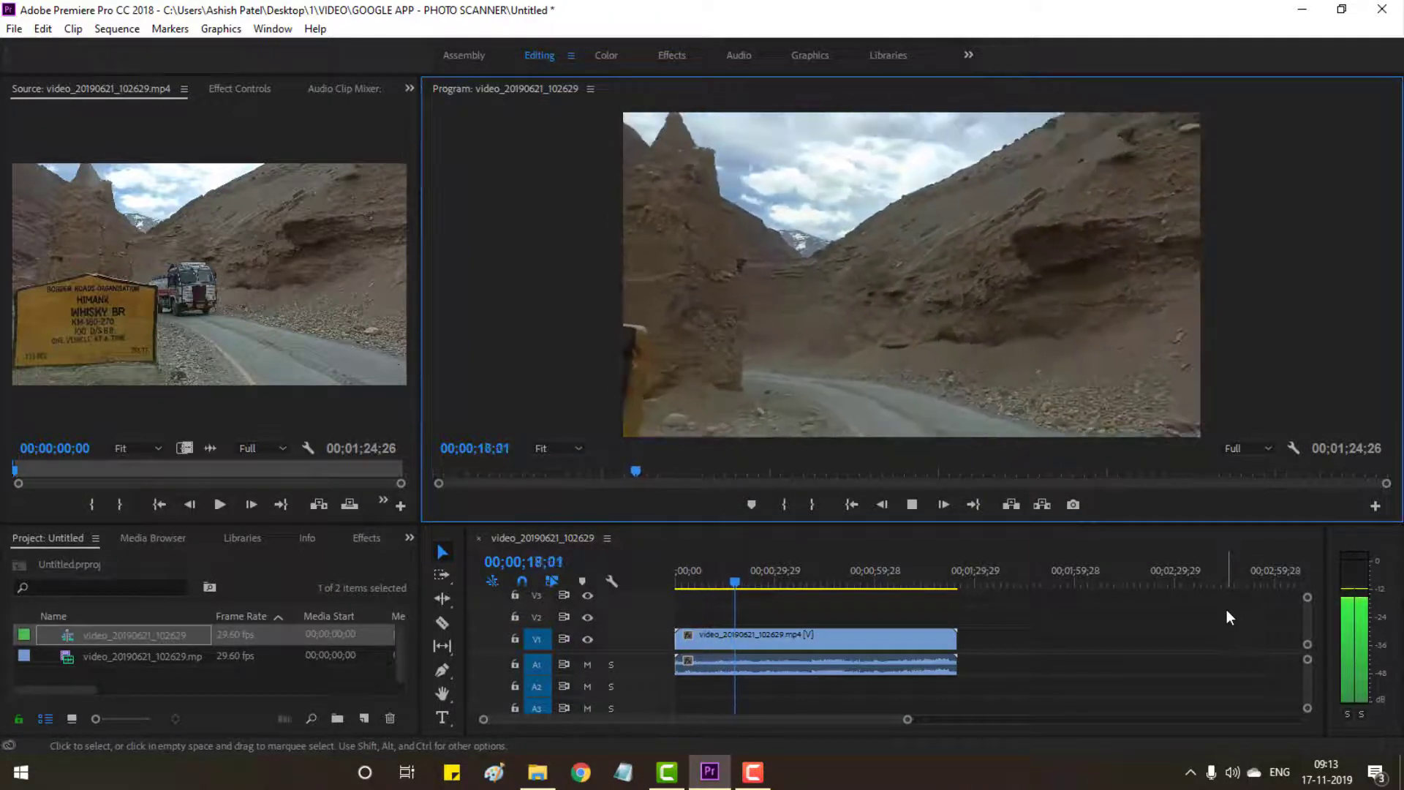
Step: Stop playback, scrub the opening footage, and step forward to land on 00;00;18;06
click(912, 505)
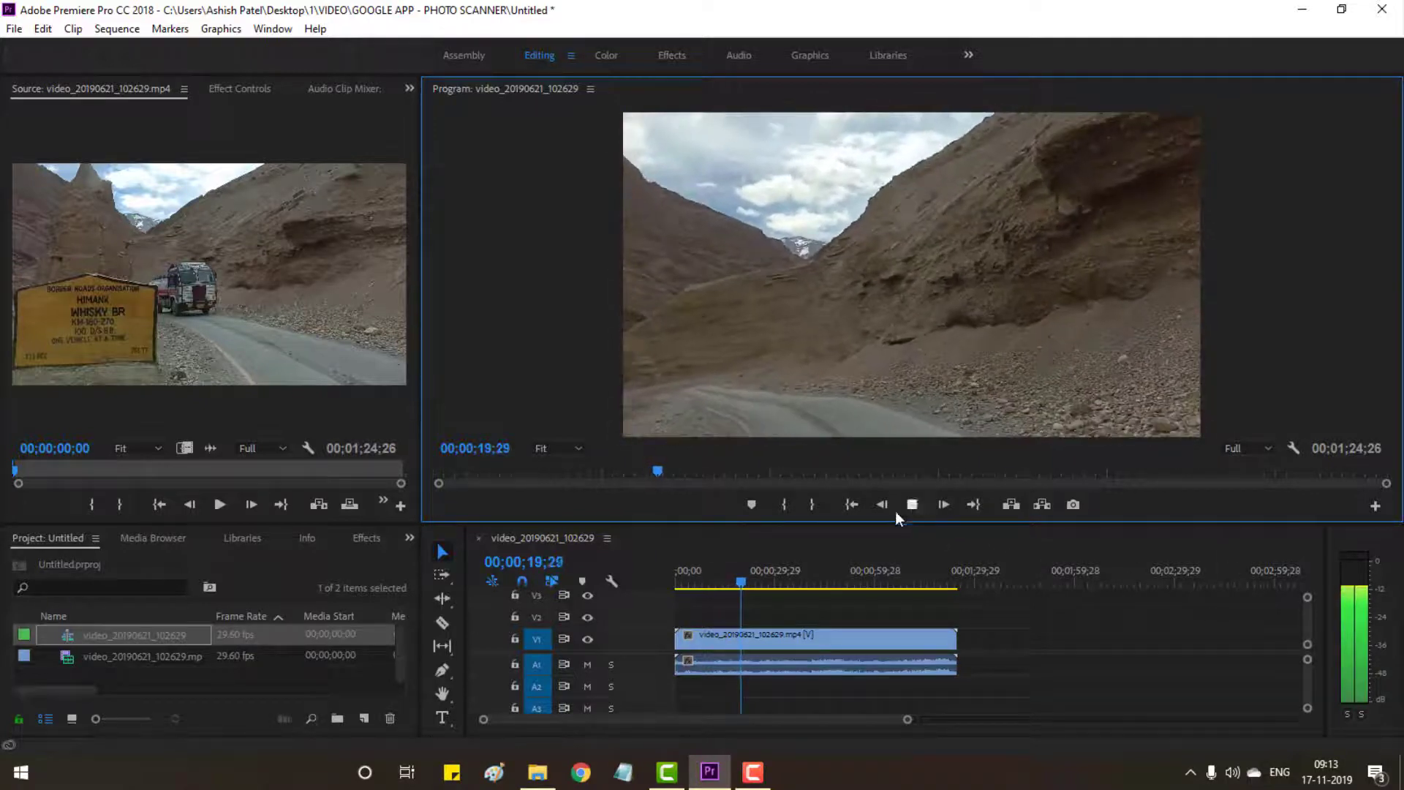
key(Home)
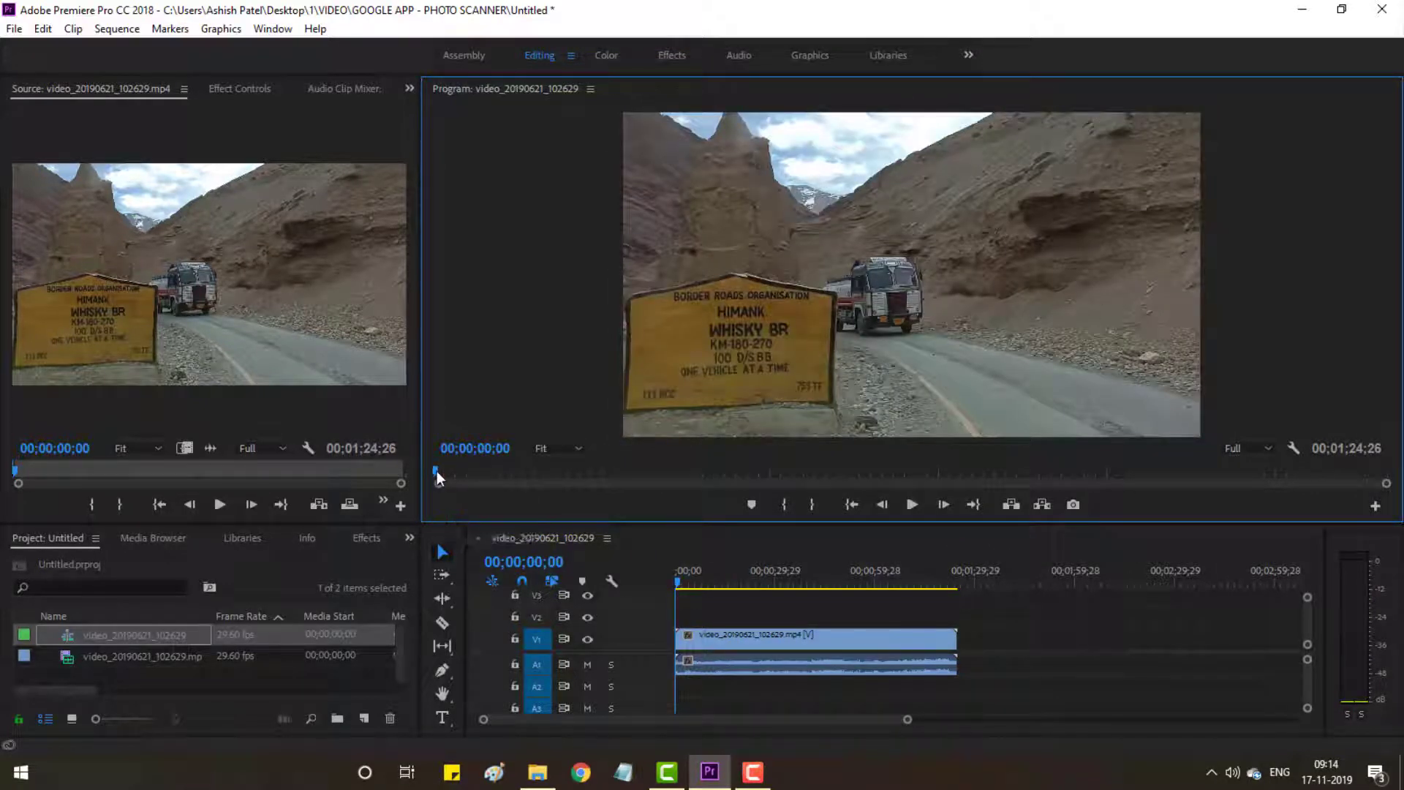
drag(439, 471, 641, 494)
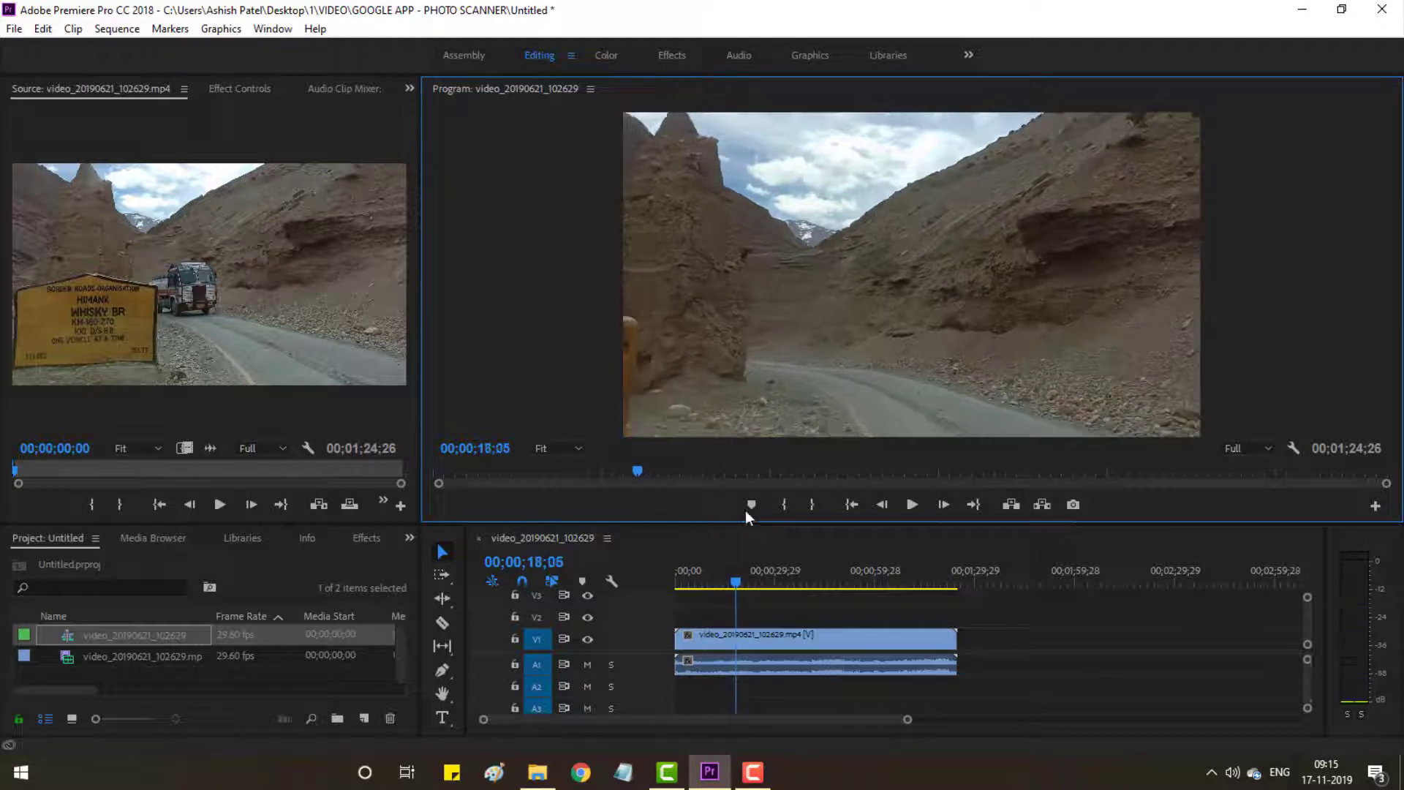
click(944, 508)
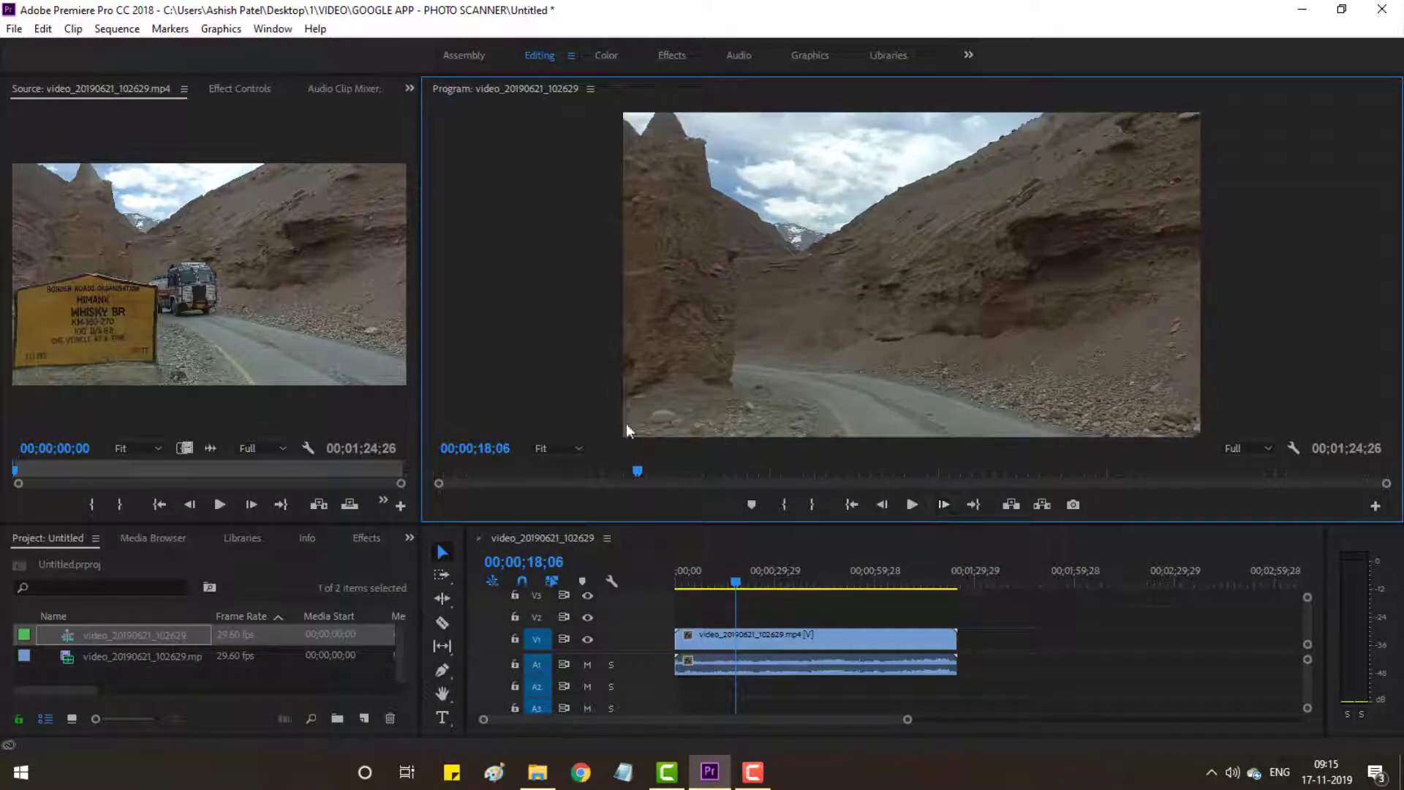
Step: Razor-cut the clip at 00;00;18;06, then select the first 18-second piece
click(440, 626)
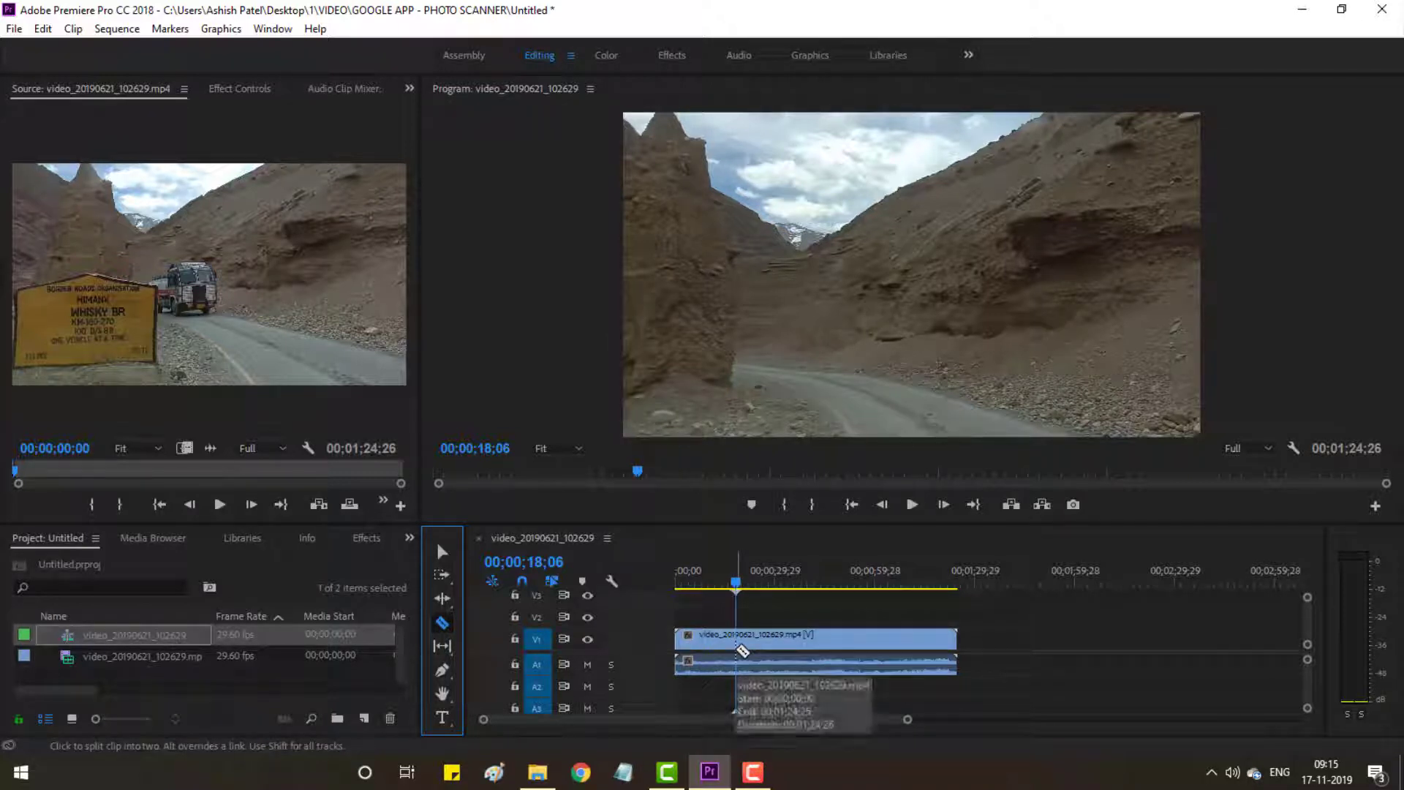
click(738, 648)
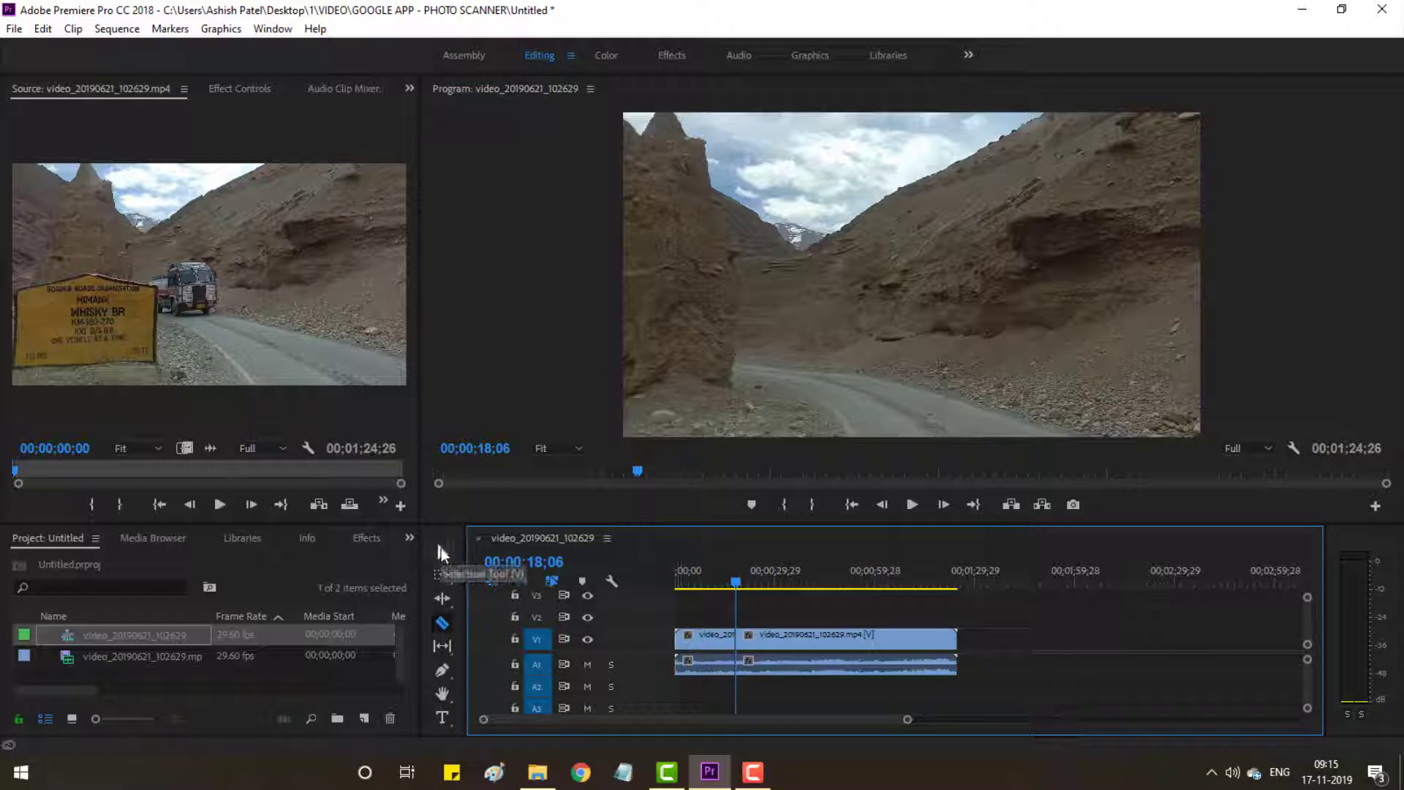
click(442, 550)
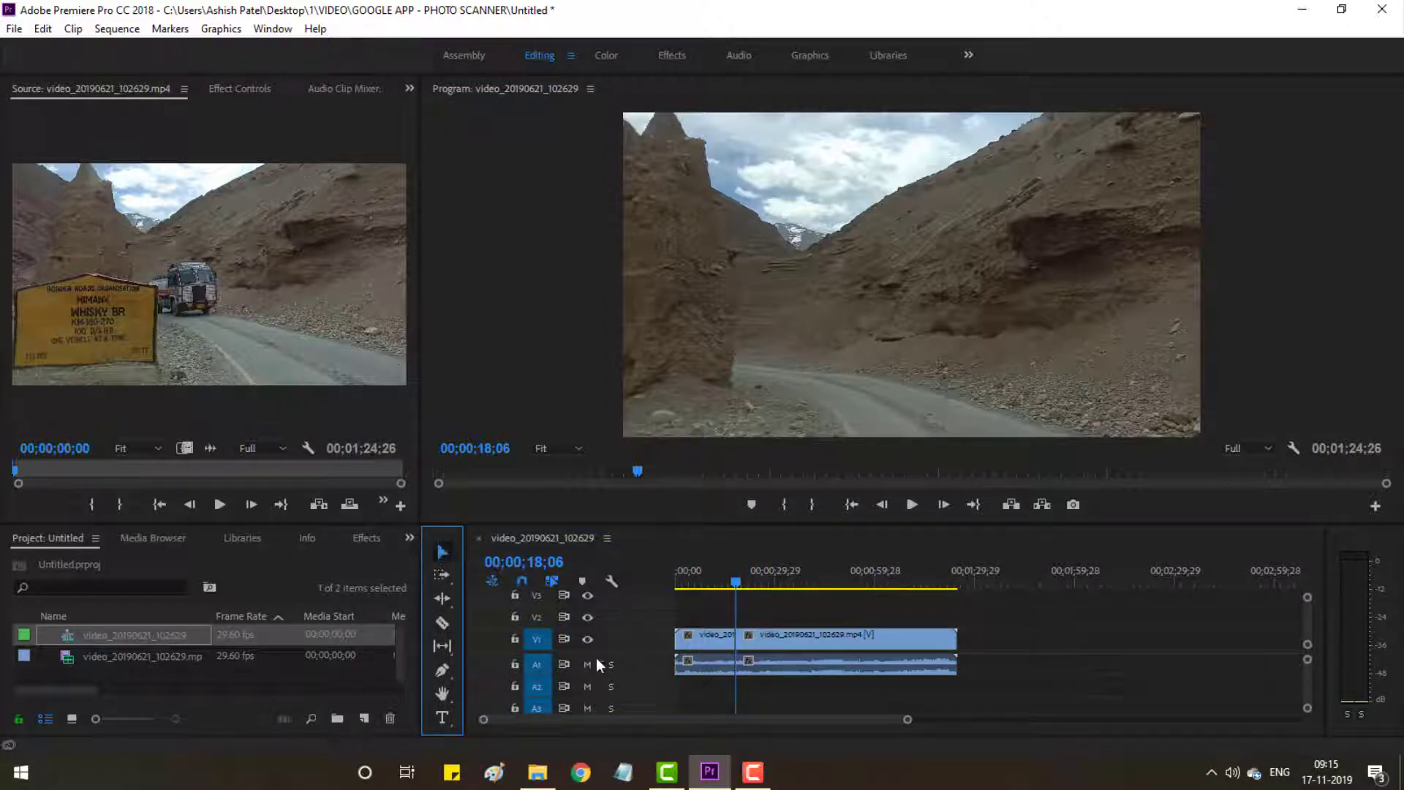
click(710, 656)
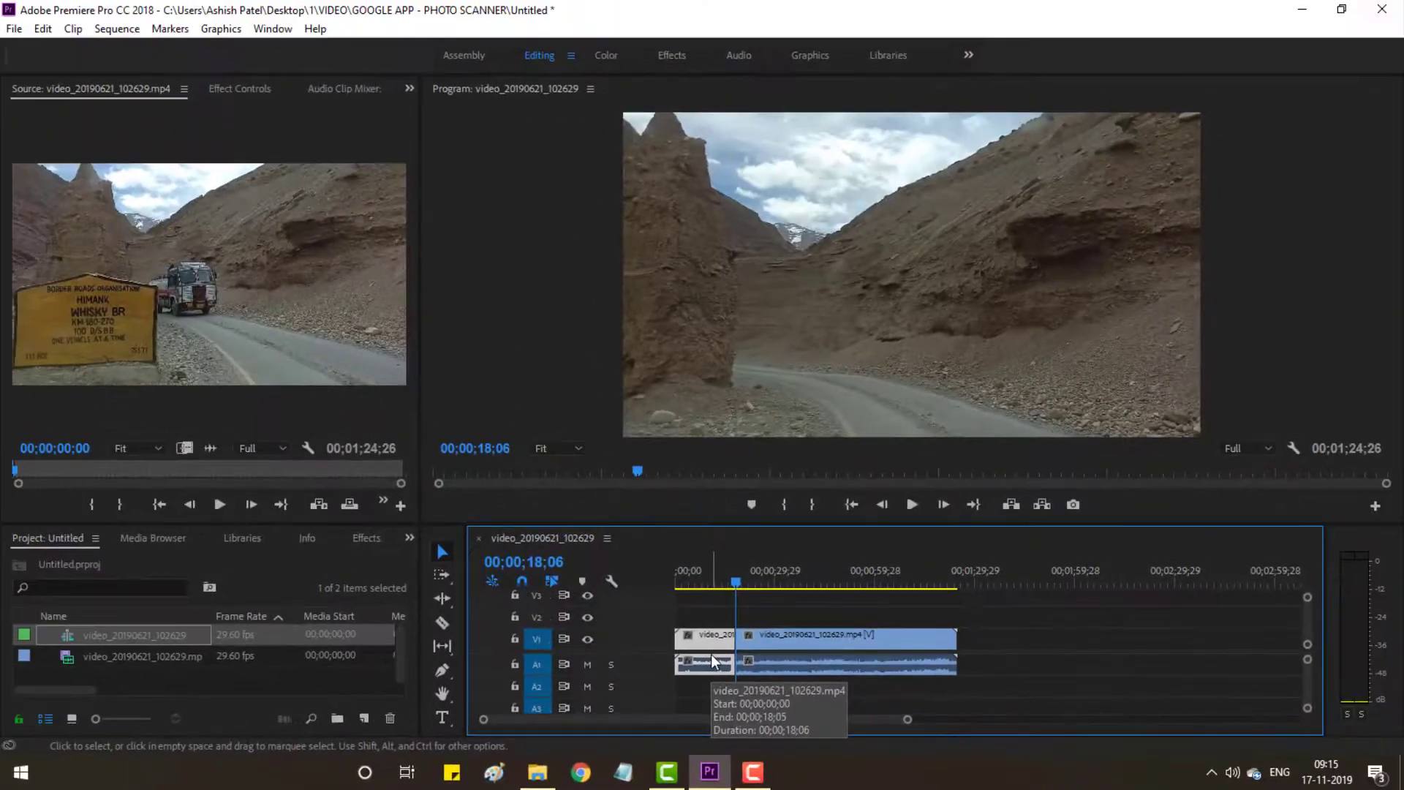
Step: Ripple Delete the first 18-second piece from the timeline
right_click(711, 654)
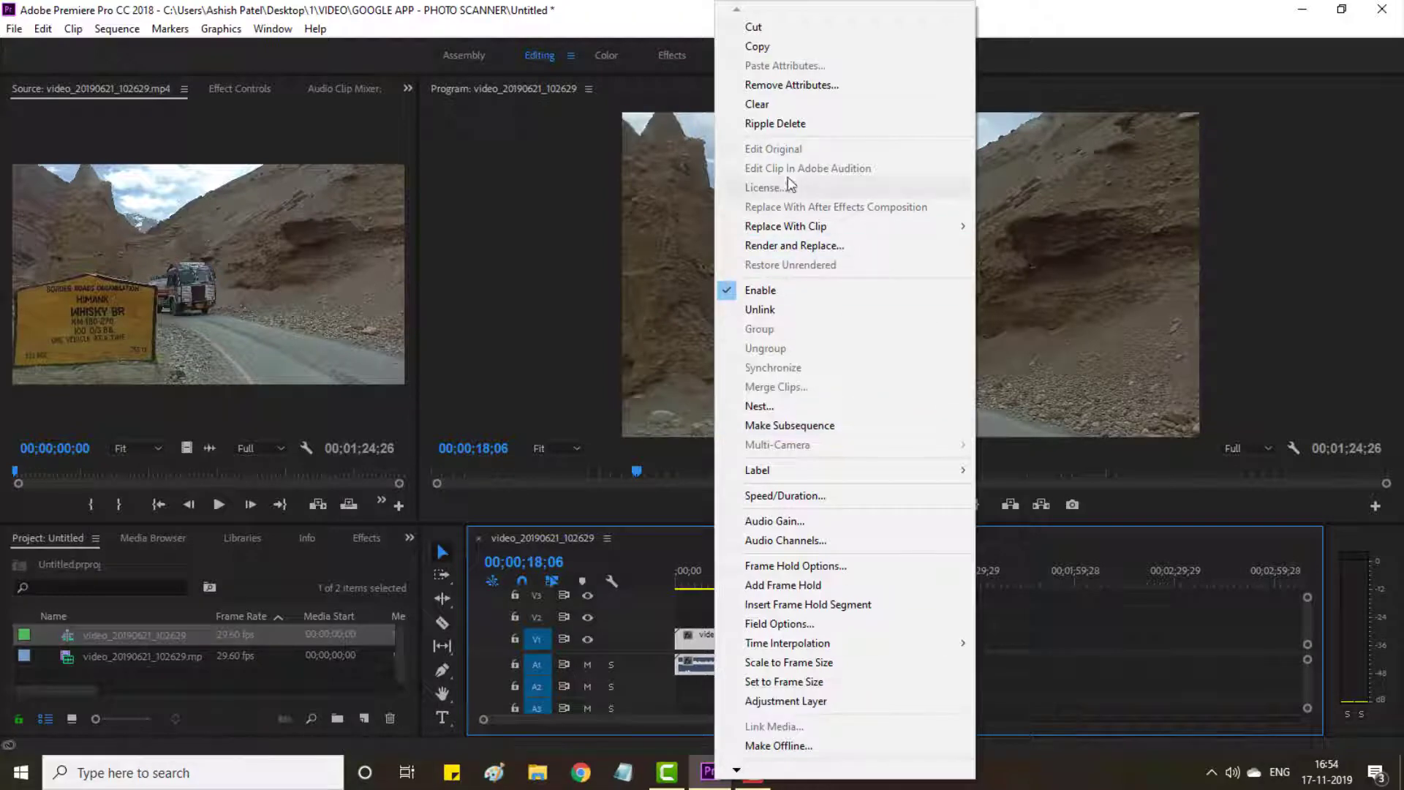
click(776, 124)
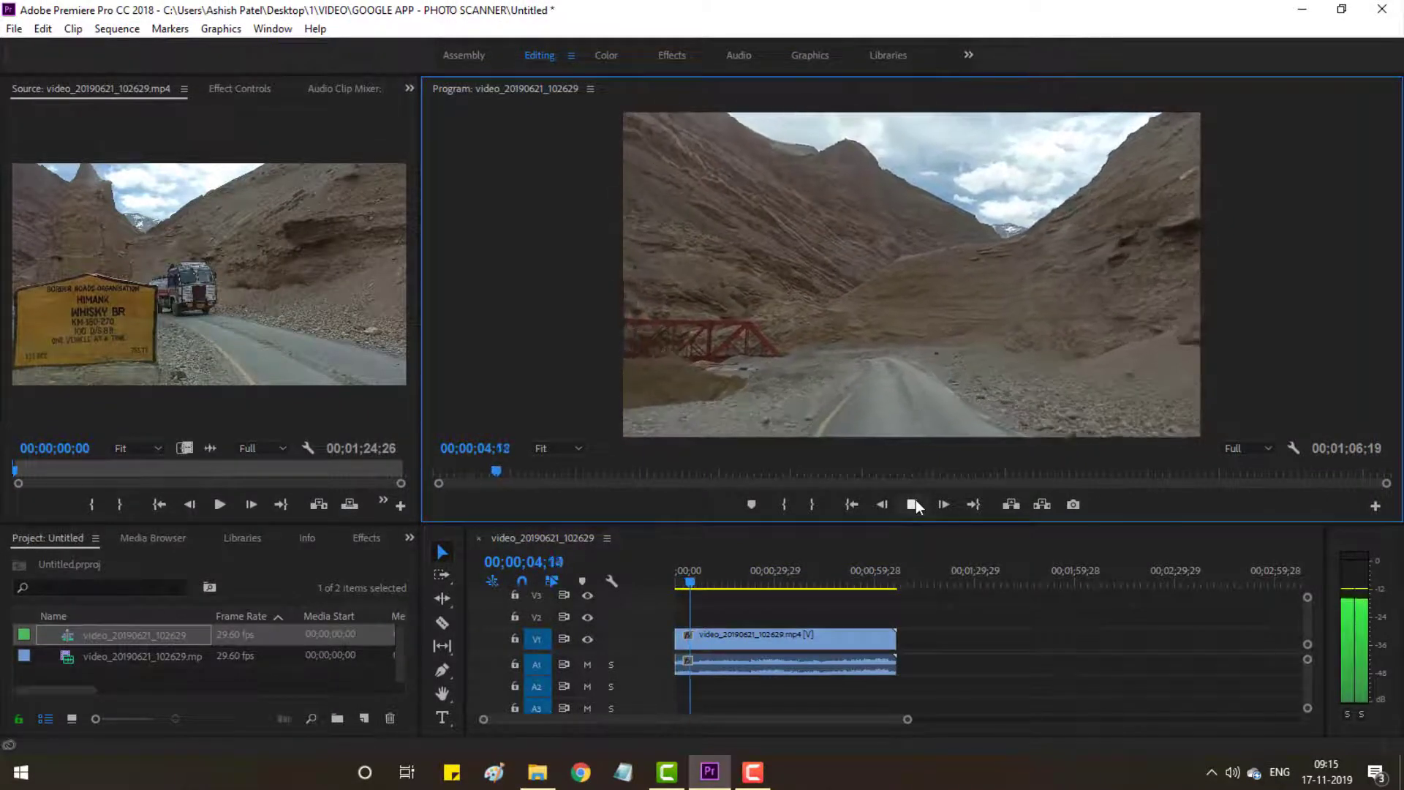
Step: Stop playback, scrub forward to the bridge shots, and step back to 00;00;48;06
click(916, 499)
drag(501, 472, 614, 495)
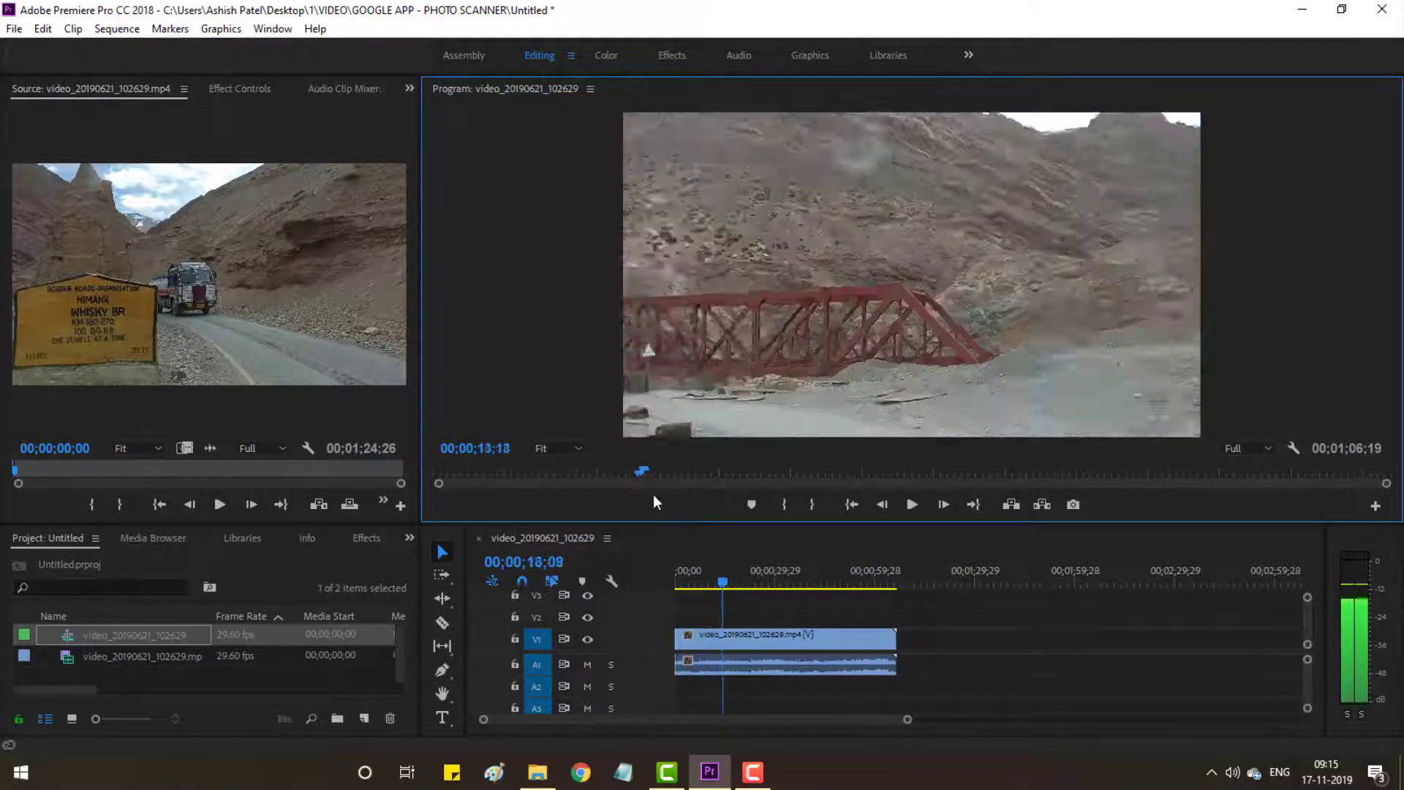
mouse_move(614, 488)
mouse_down()
mouse_move(820, 520)
mouse_move(1173, 487)
mouse_move(1123, 499)
mouse_up()
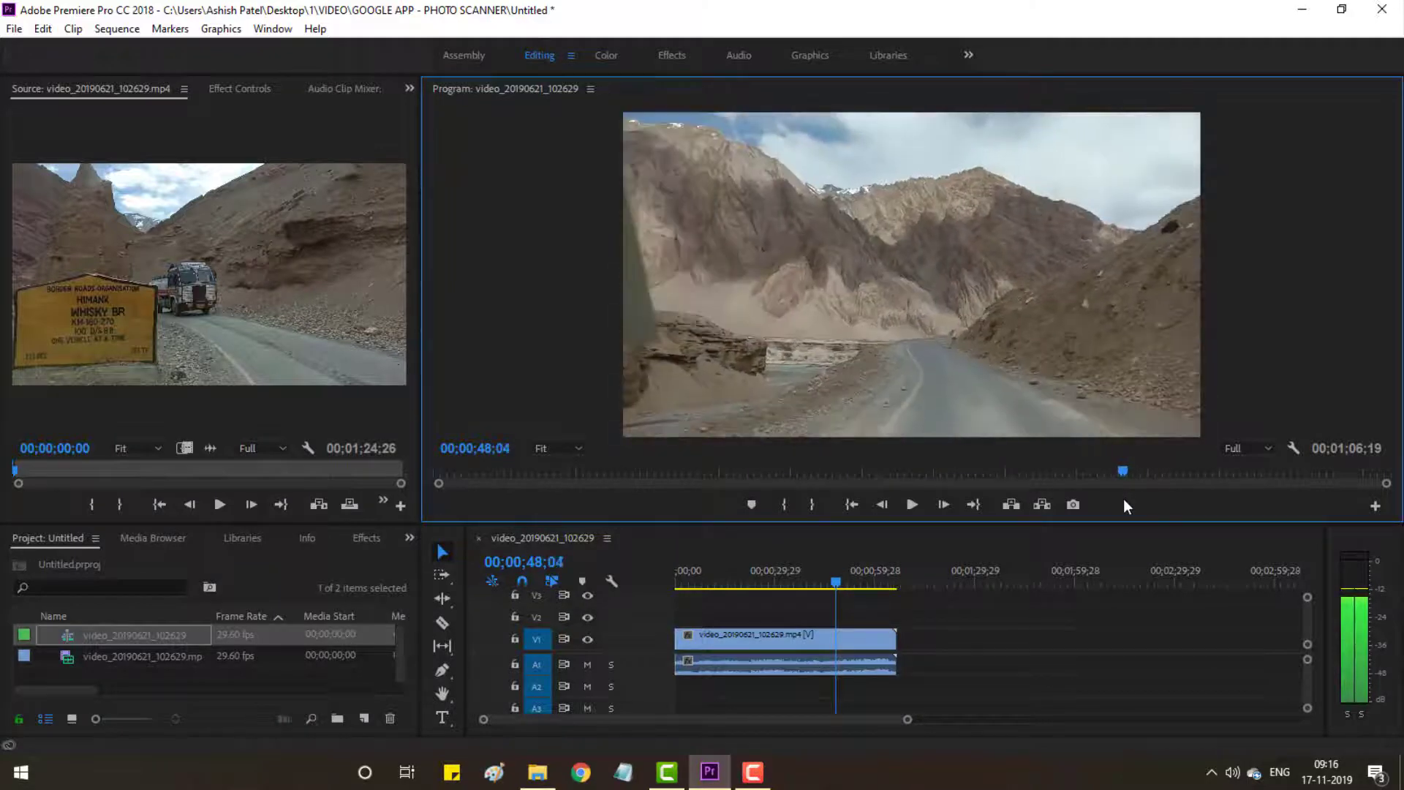
click(882, 498)
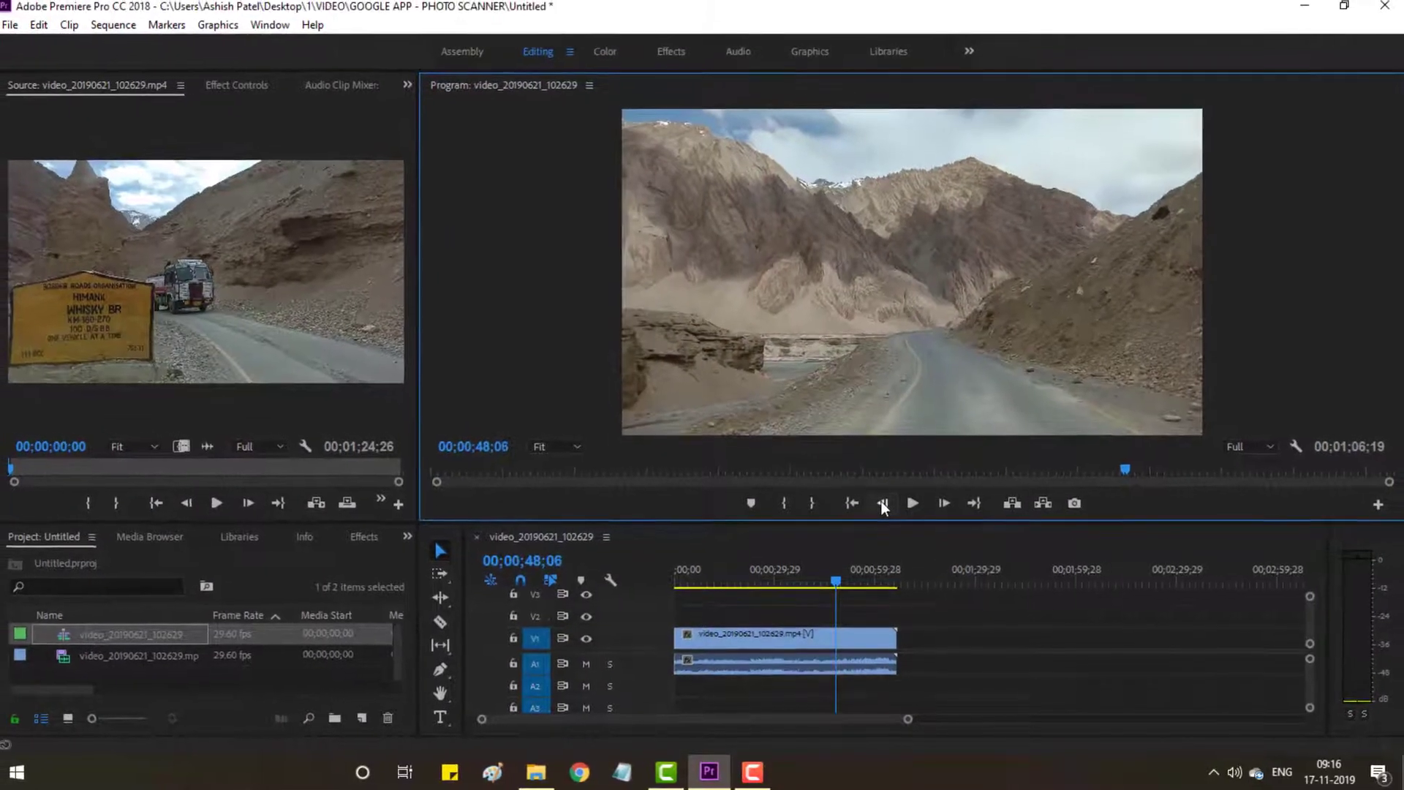
Step: Razor-cut the clip at 00;00;48;06 and play on briefly to review the shot
click(440, 625)
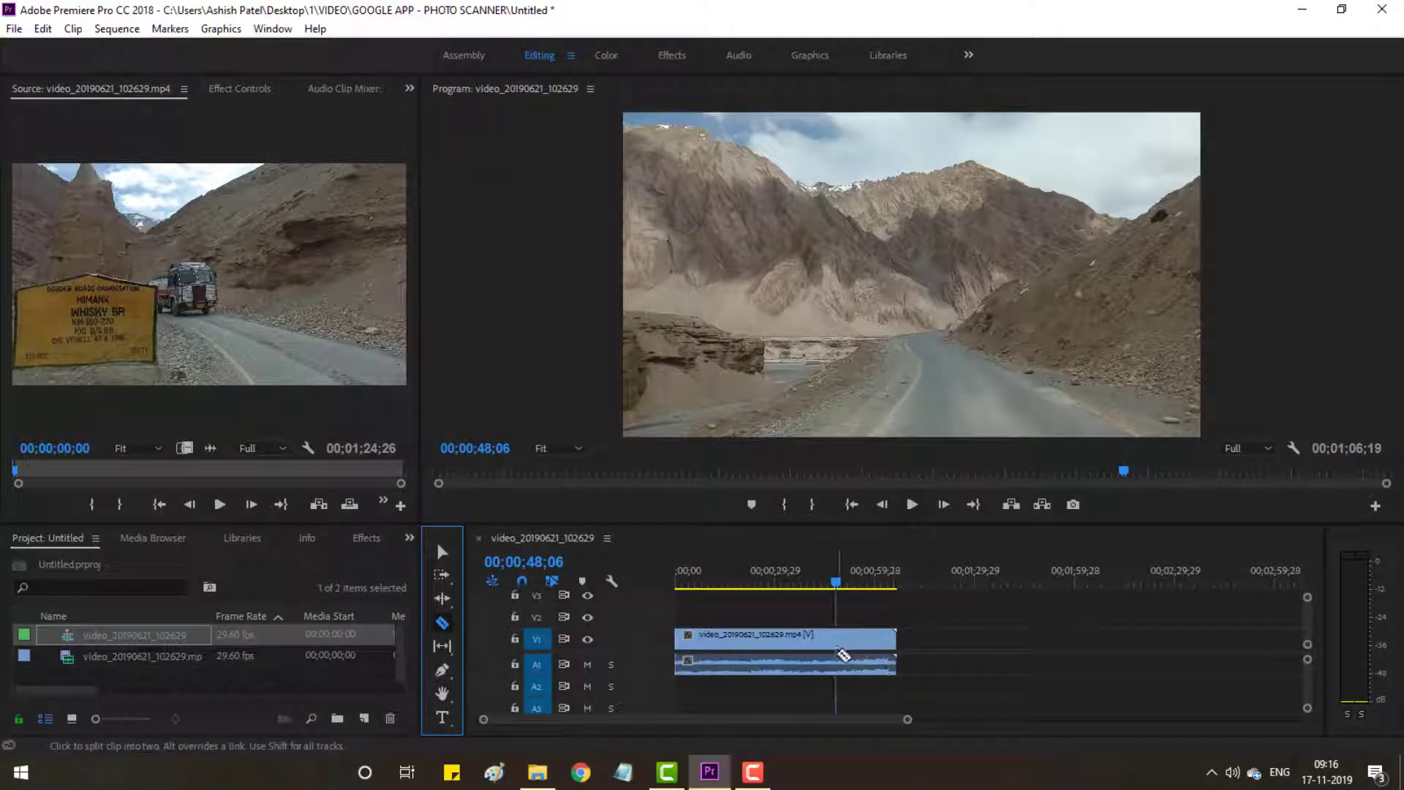
click(839, 656)
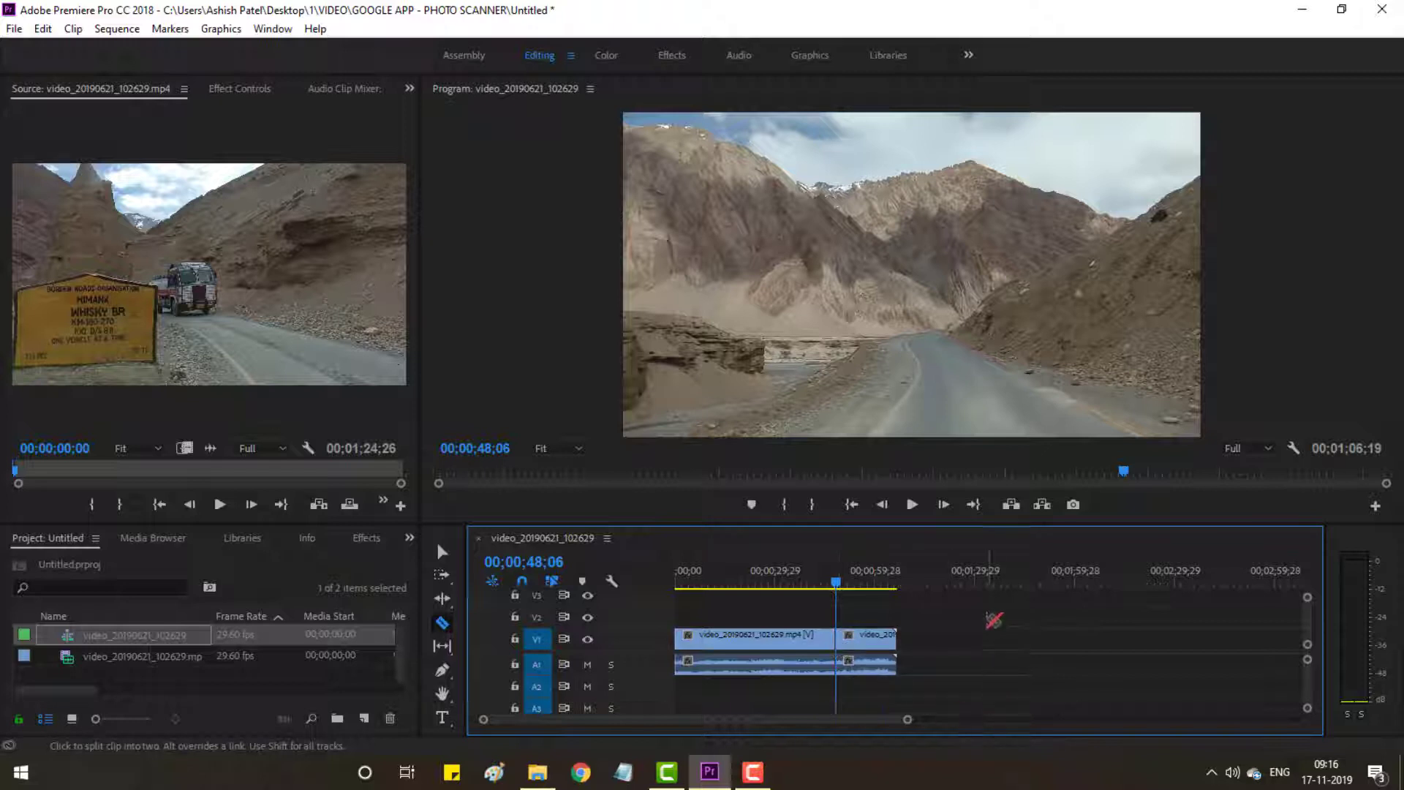
click(913, 505)
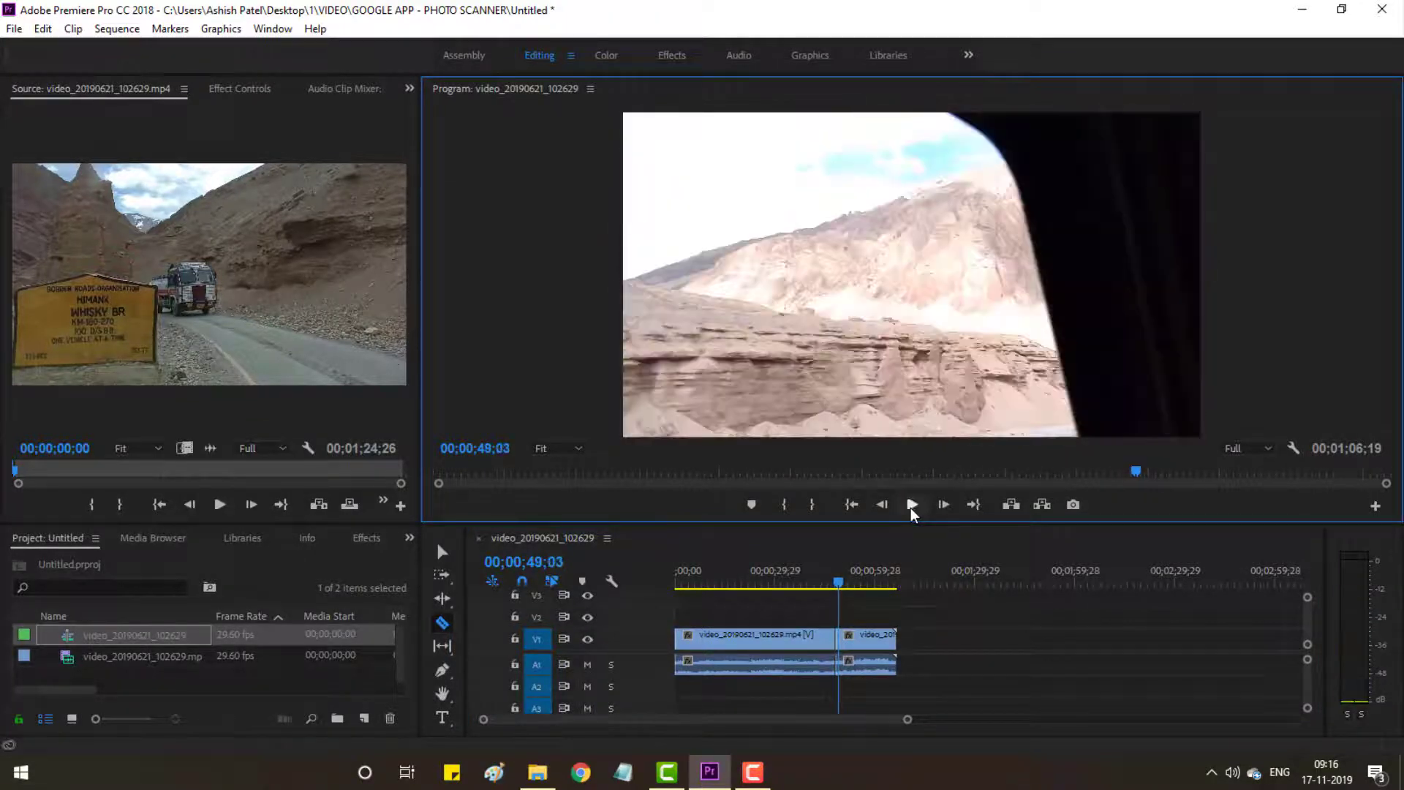
click(913, 506)
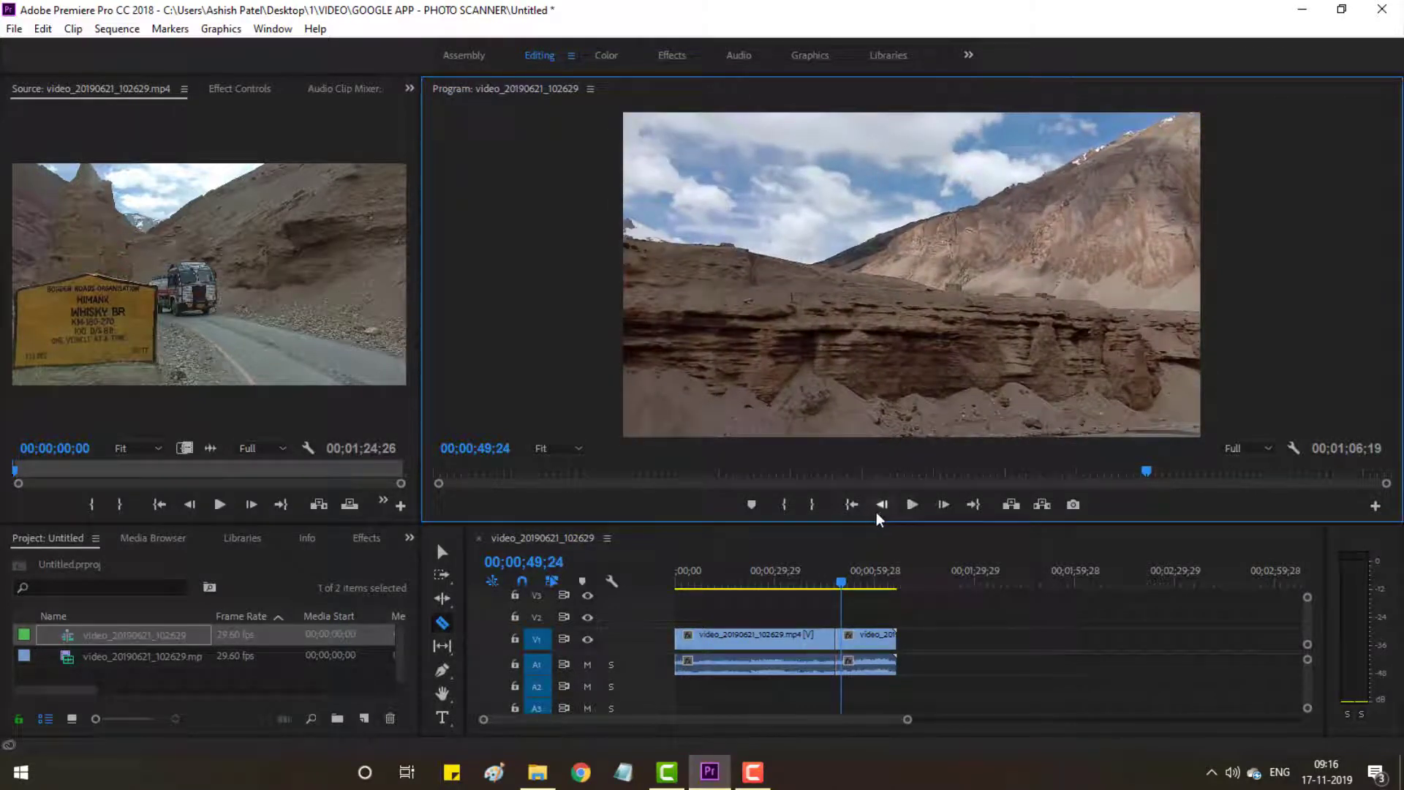
Step: Step frame by frame to 00;00;49;10 and cut the clip again there
click(880, 516)
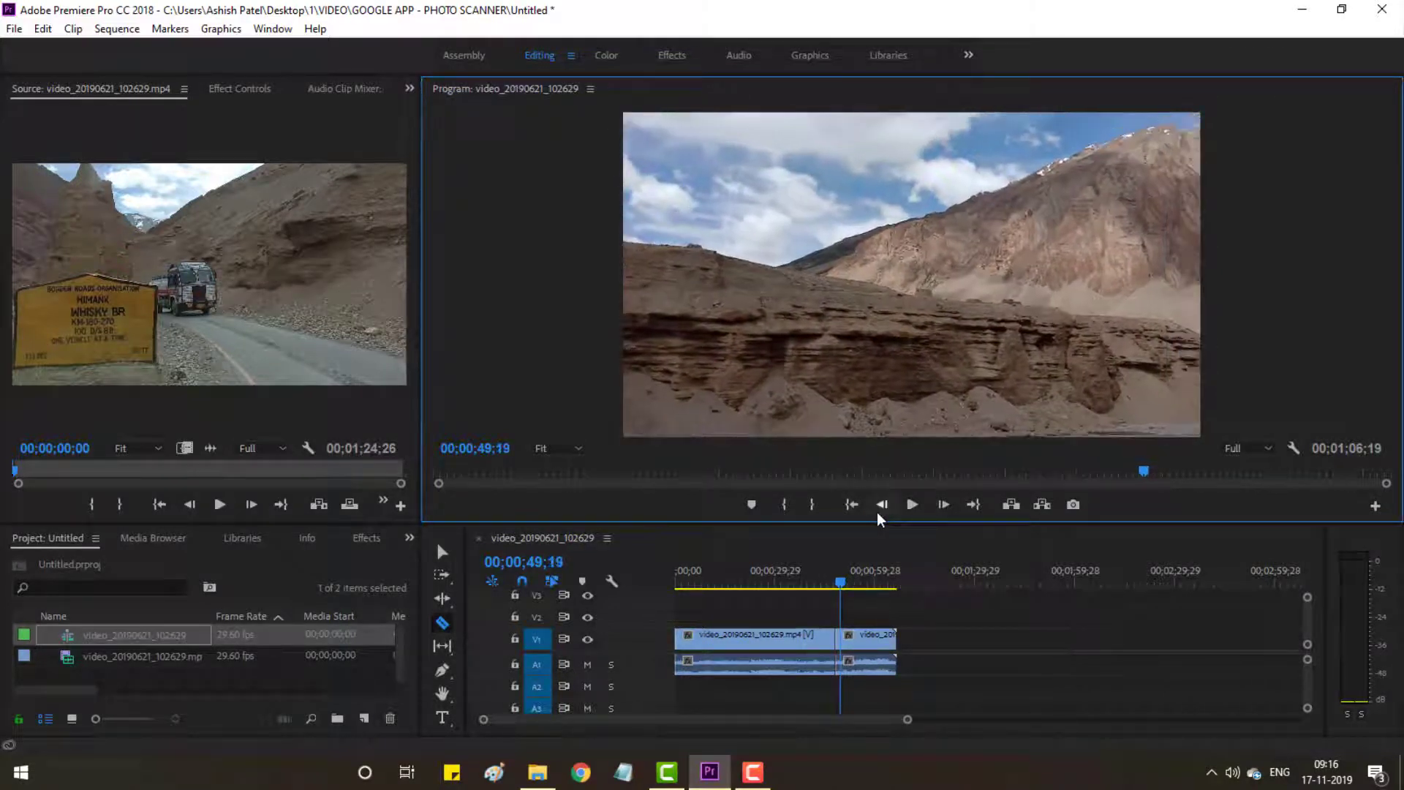
click(881, 516)
click(880, 515)
click(880, 516)
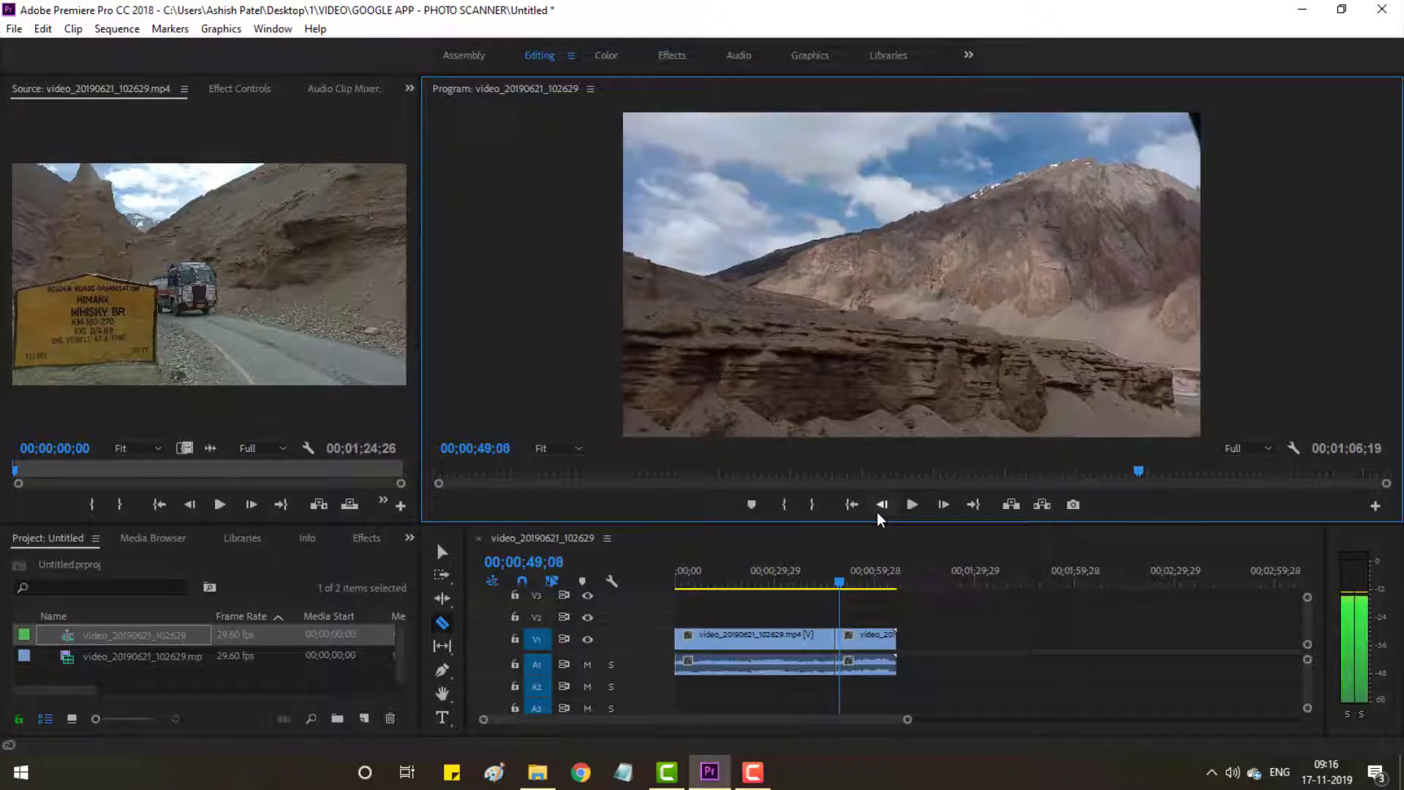
click(881, 516)
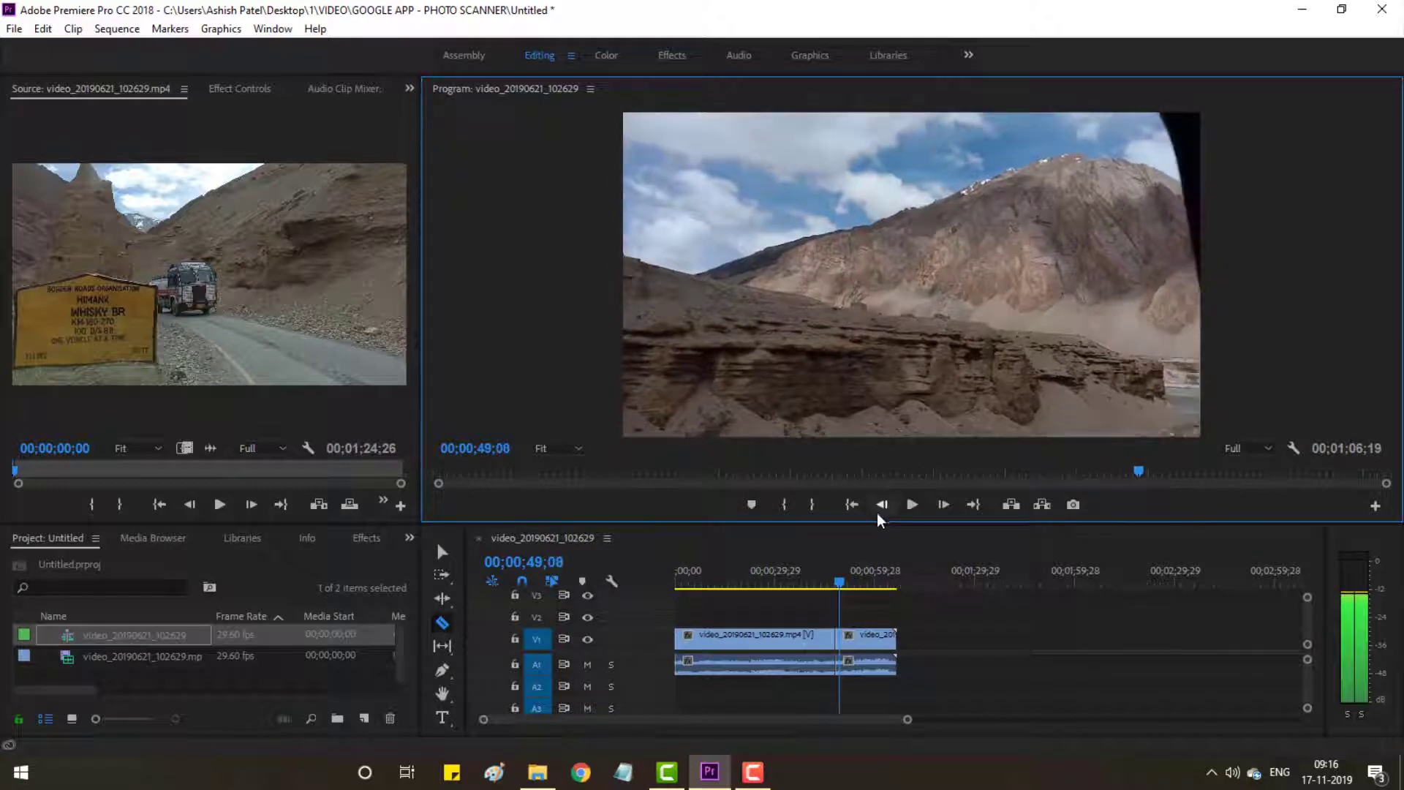
click(945, 513)
click(944, 513)
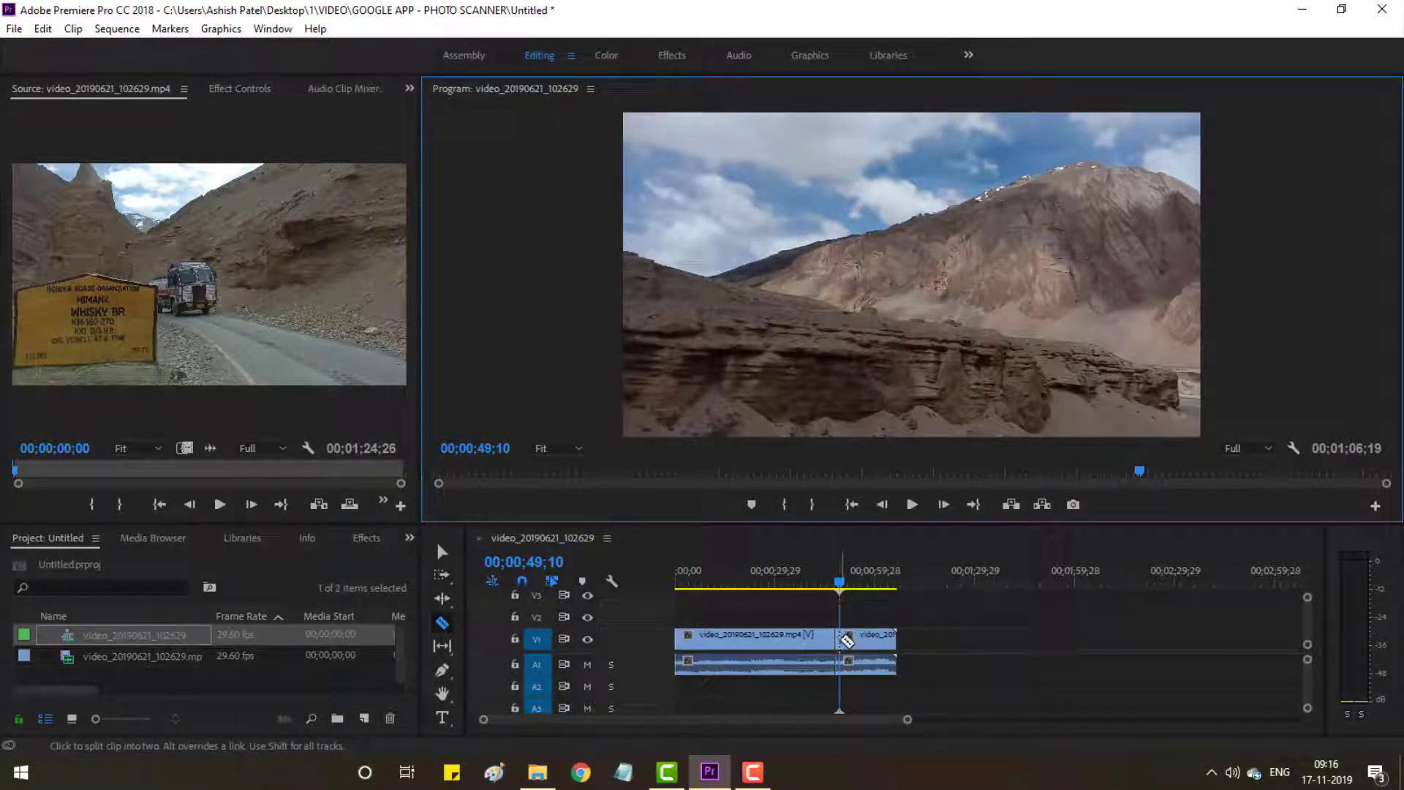
click(846, 641)
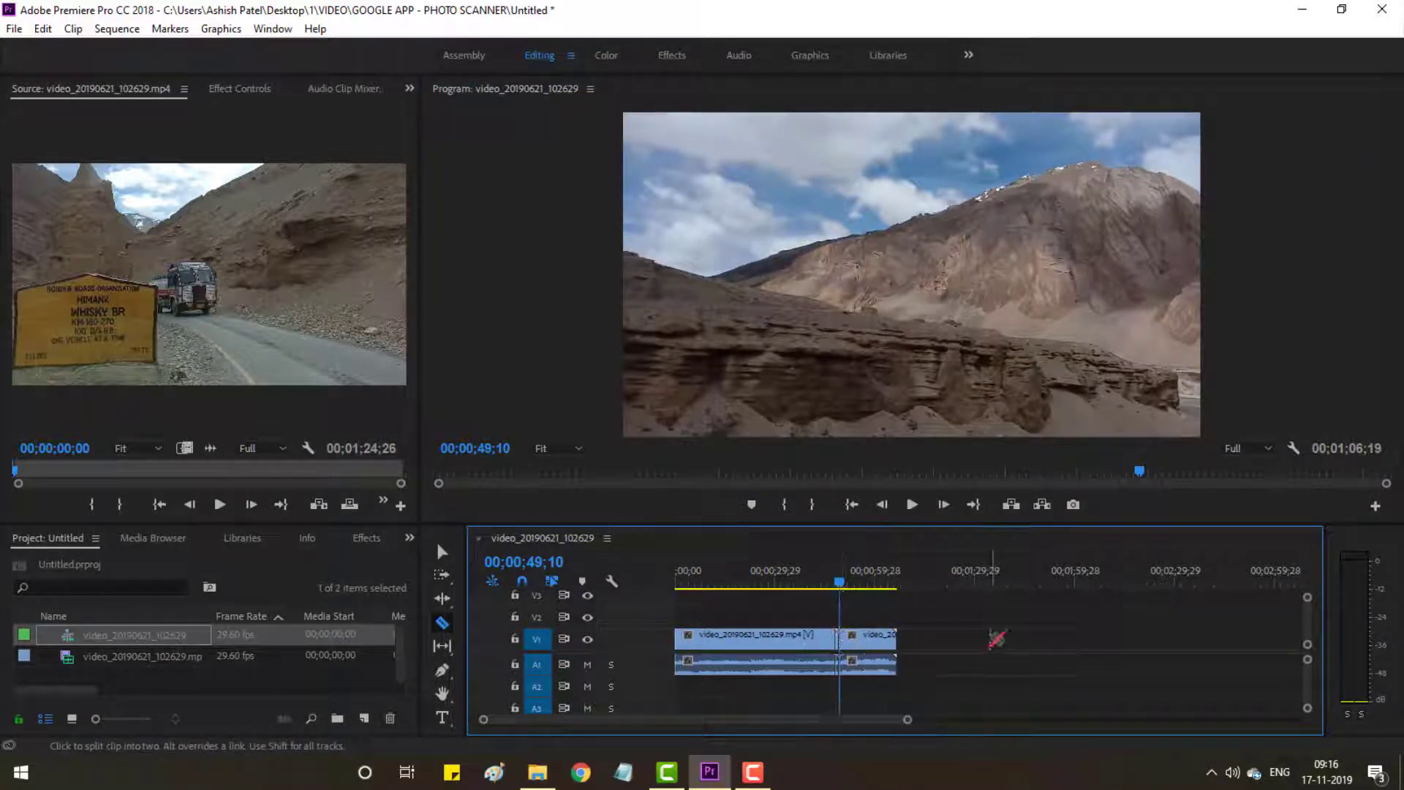
Step: Ripple Delete the section between 00;00;48;06 and 00;00;49;10
click(443, 552)
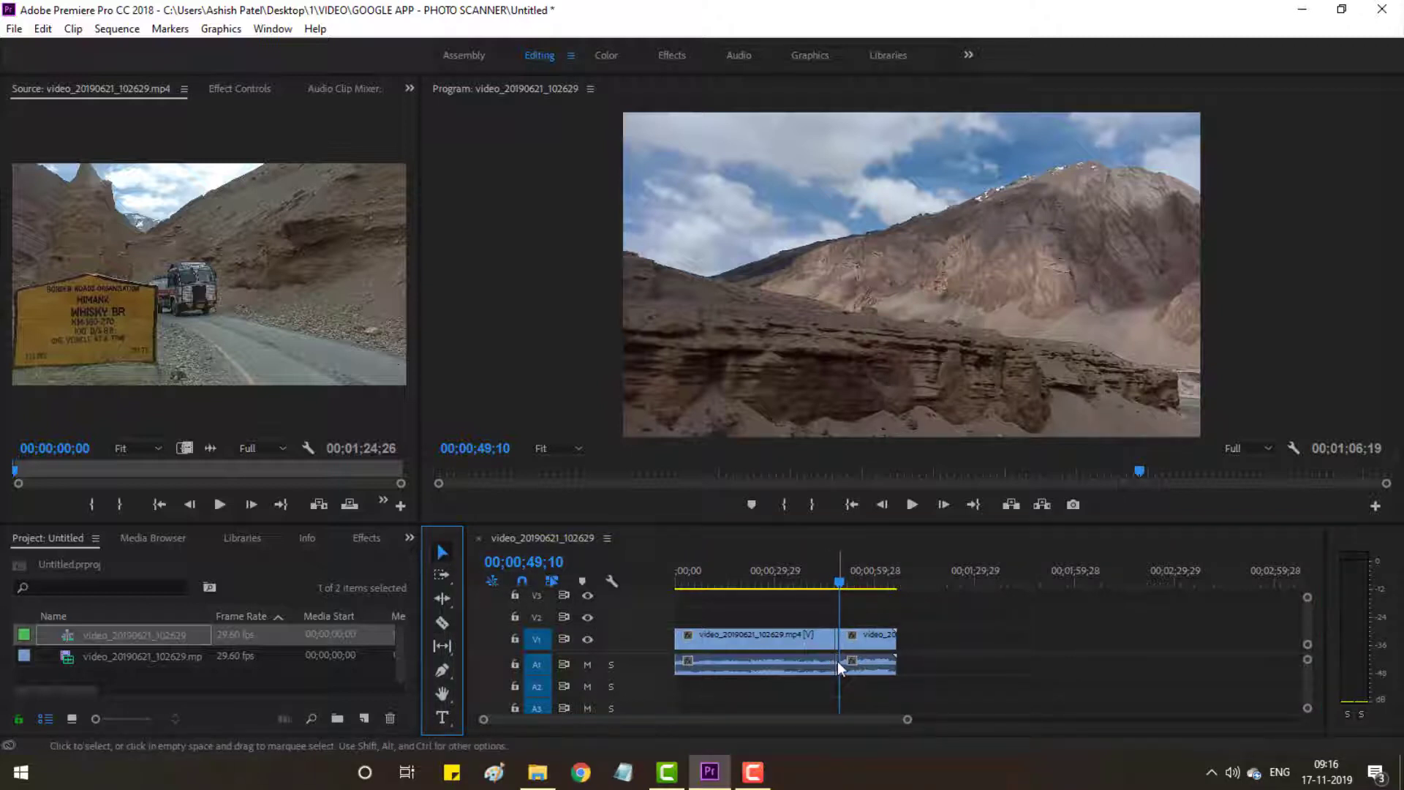
right_click(838, 665)
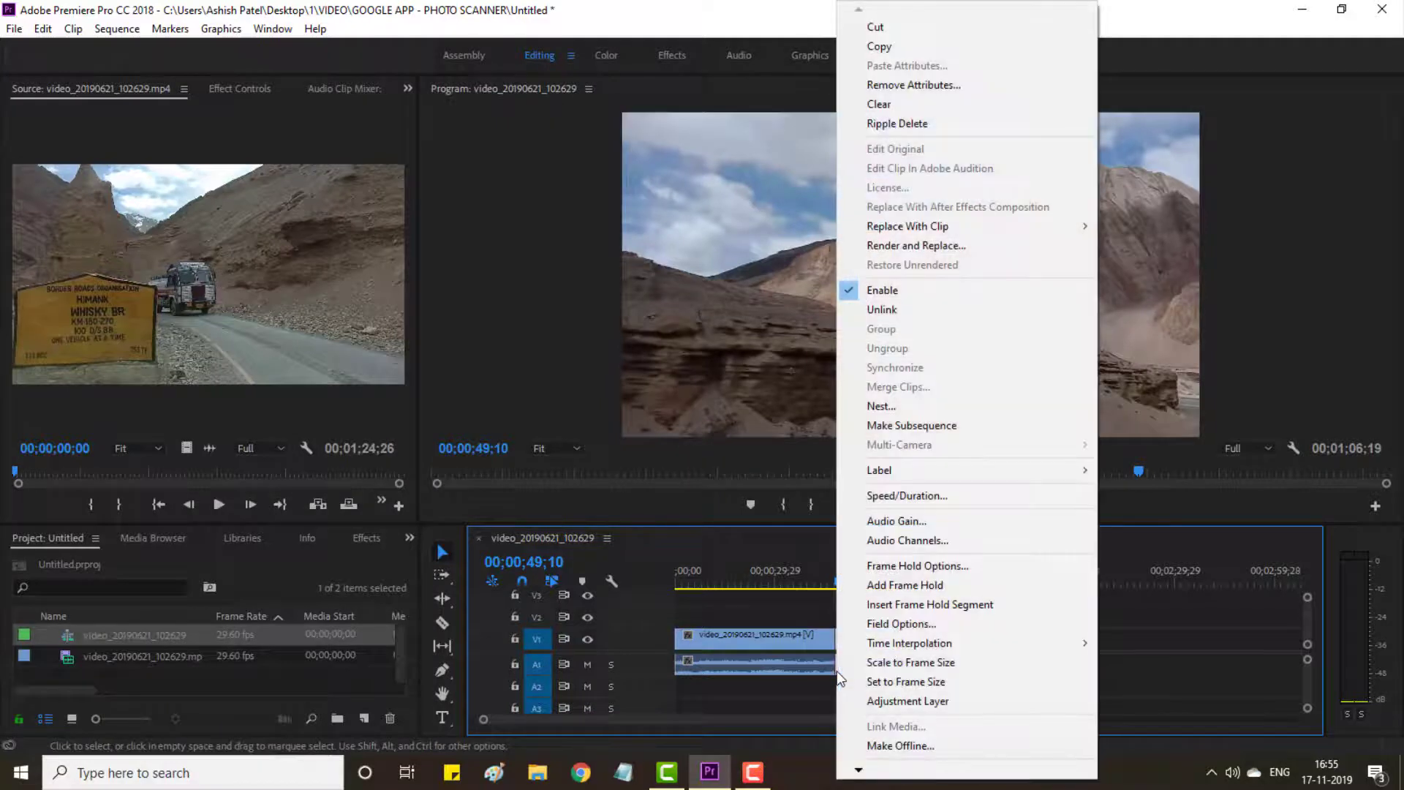
click(897, 124)
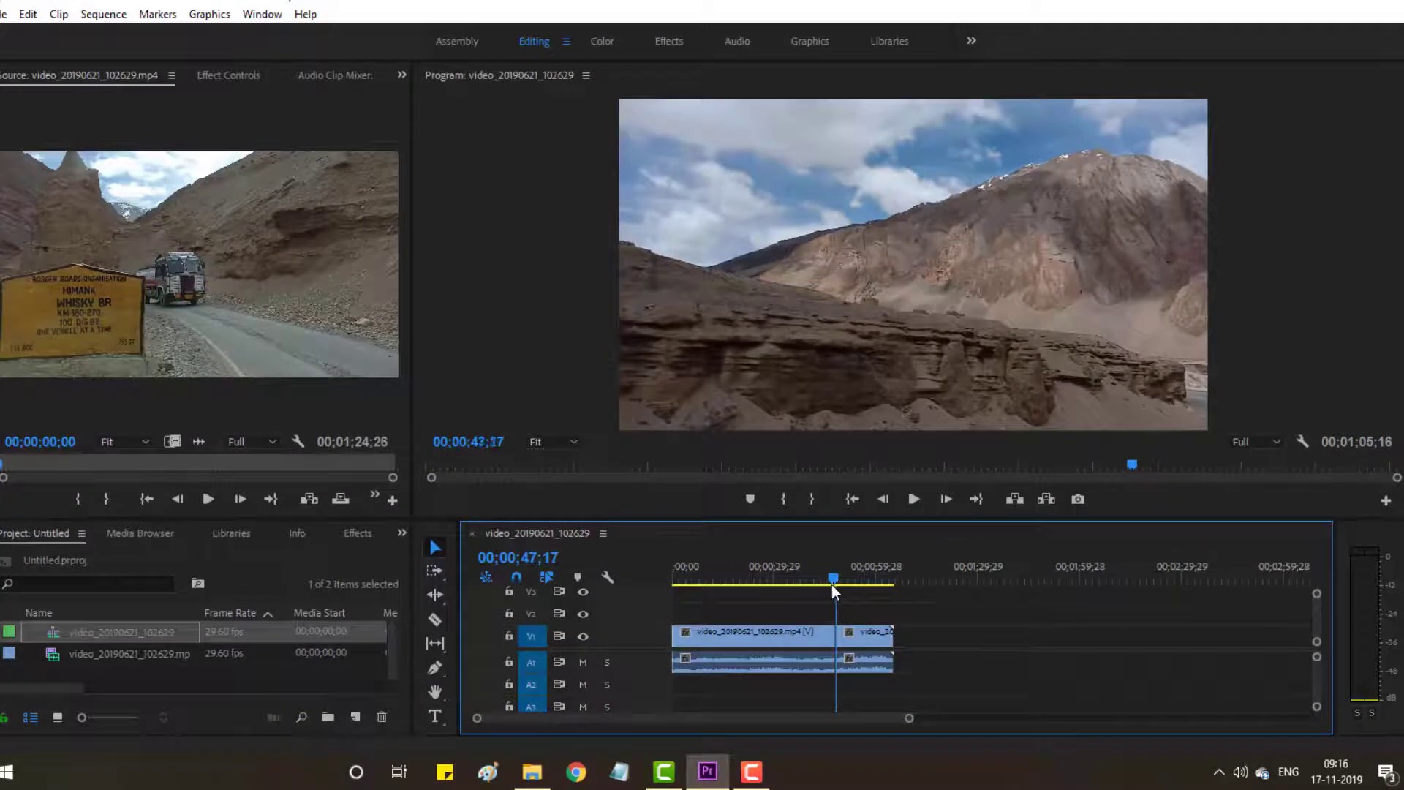
Step: Play the edited sequence from 00;00;39;27 to check the cut
mouse_move(832, 584)
mouse_down()
mouse_move(808, 591)
mouse_move(828, 598)
mouse_up()
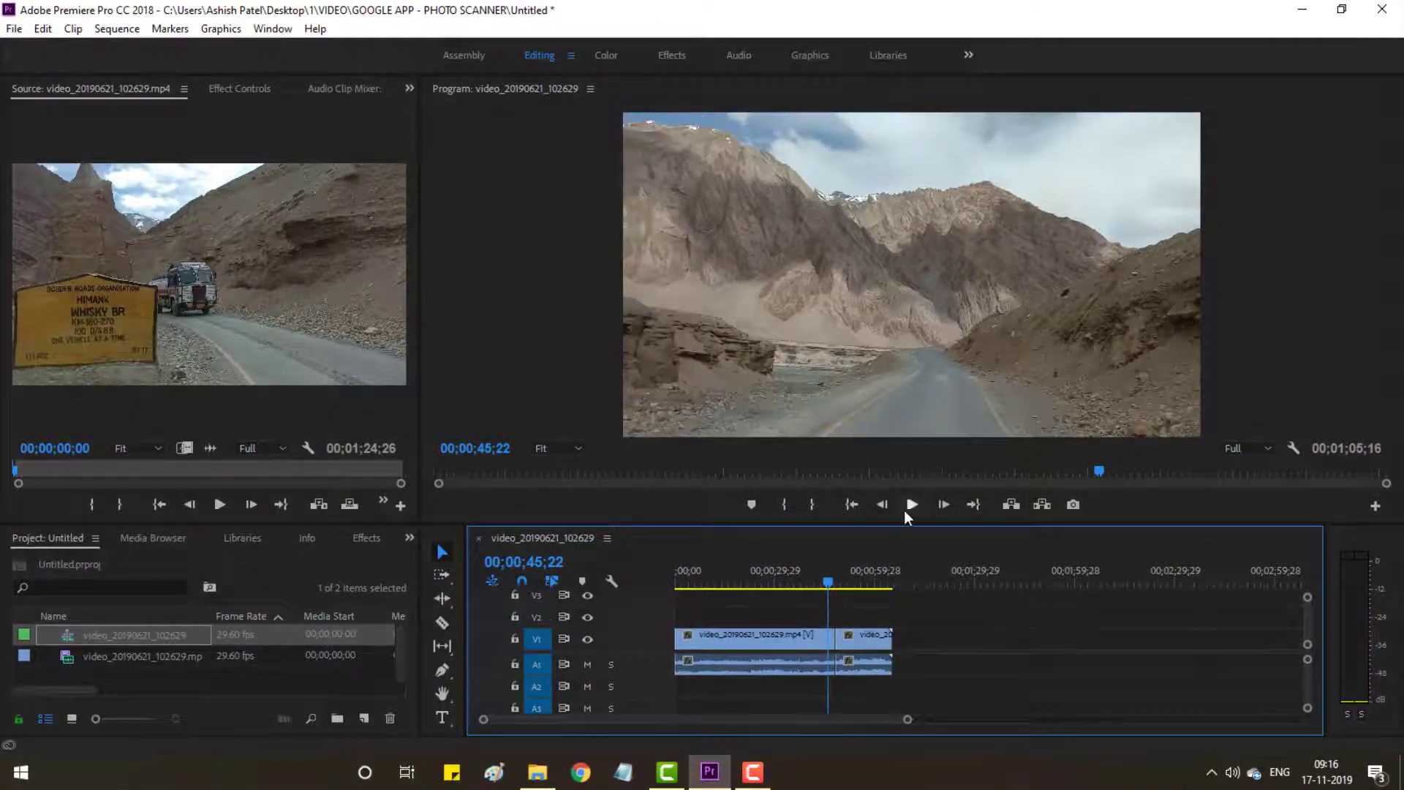
click(908, 506)
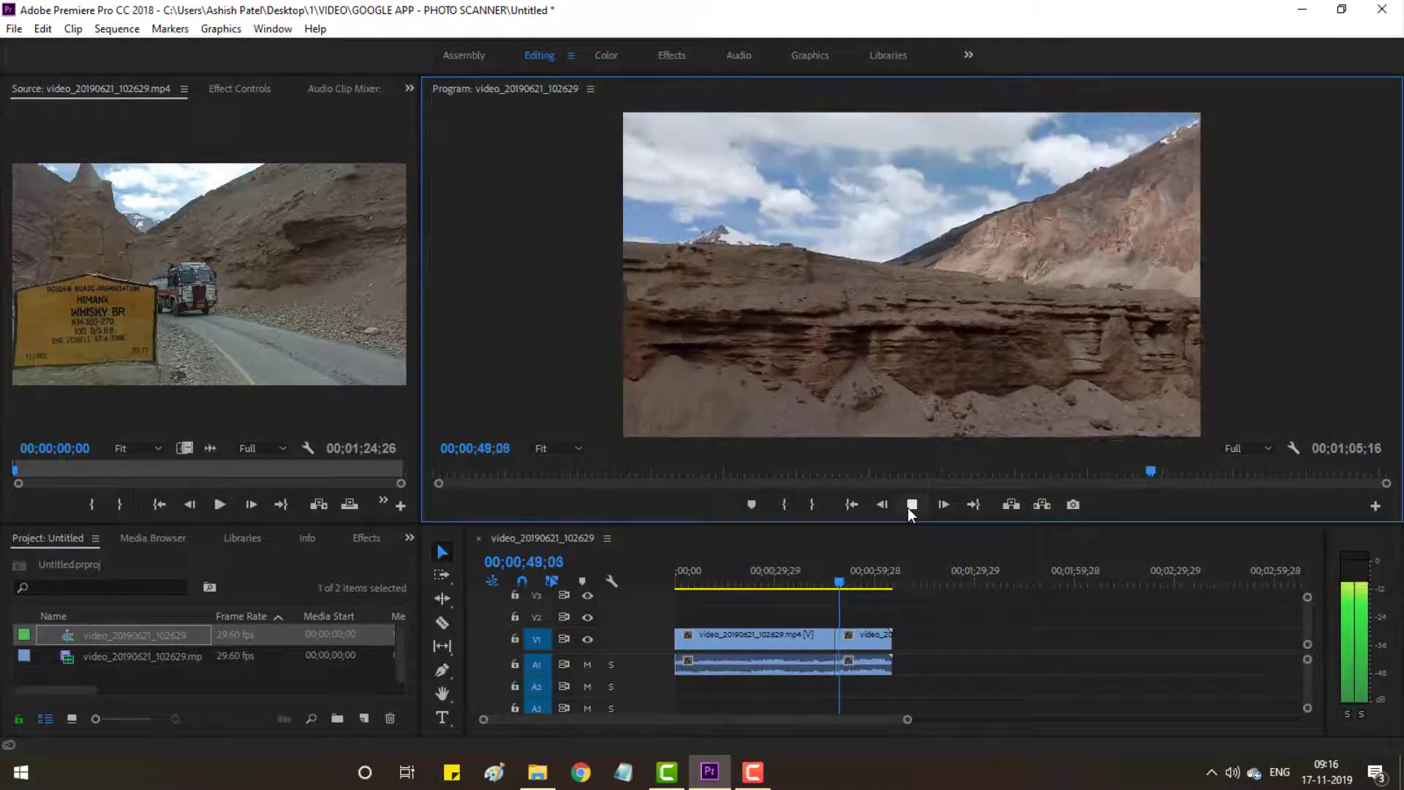
click(912, 506)
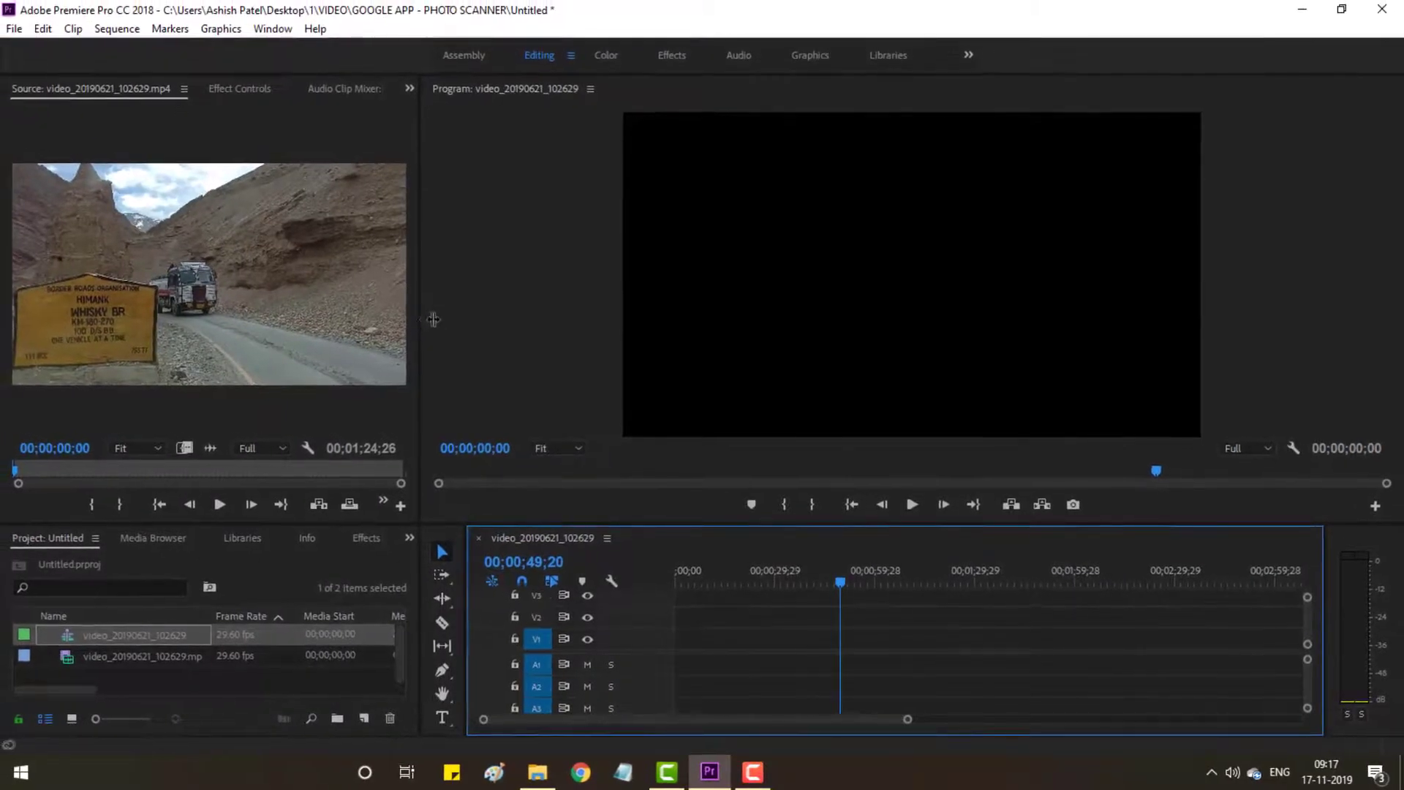
Step: Widen the Source monitor, step the source clip to 00;00;18;06, and mark In there
mouse_move(434, 319)
mouse_down()
mouse_move(784, 334)
mouse_move(787, 352)
mouse_up()
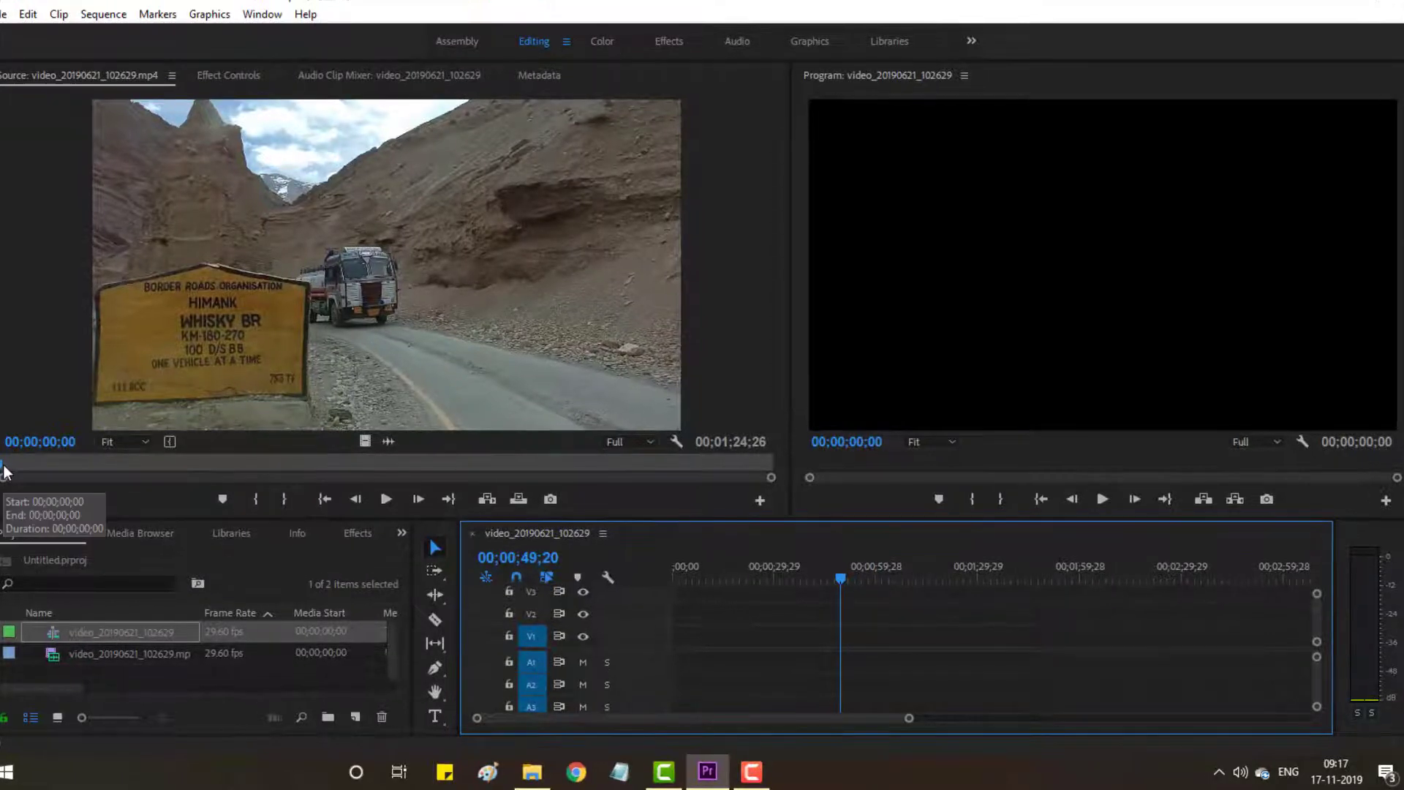
mouse_move(3, 472)
mouse_down()
mouse_move(204, 480)
mouse_move(164, 495)
mouse_up()
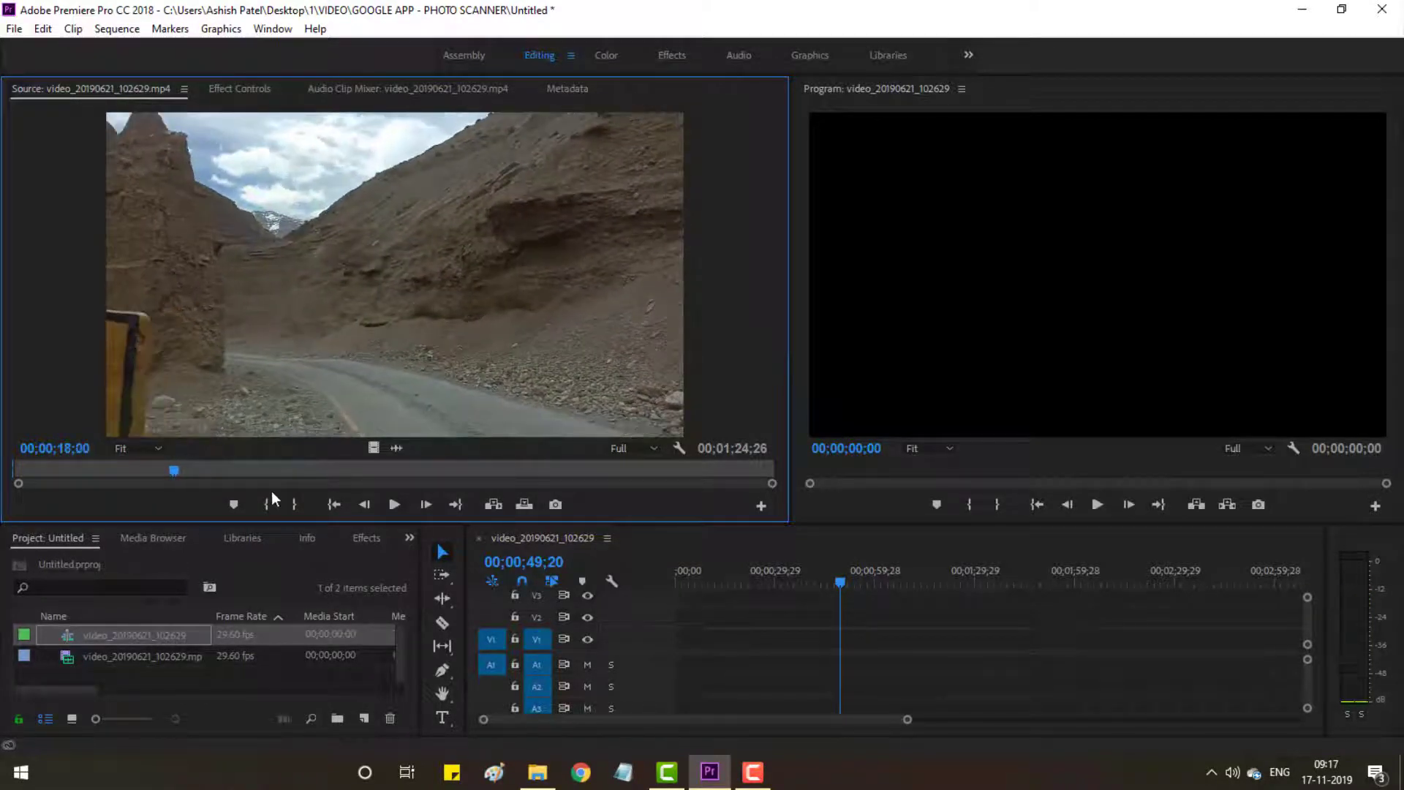
click(417, 505)
click(418, 504)
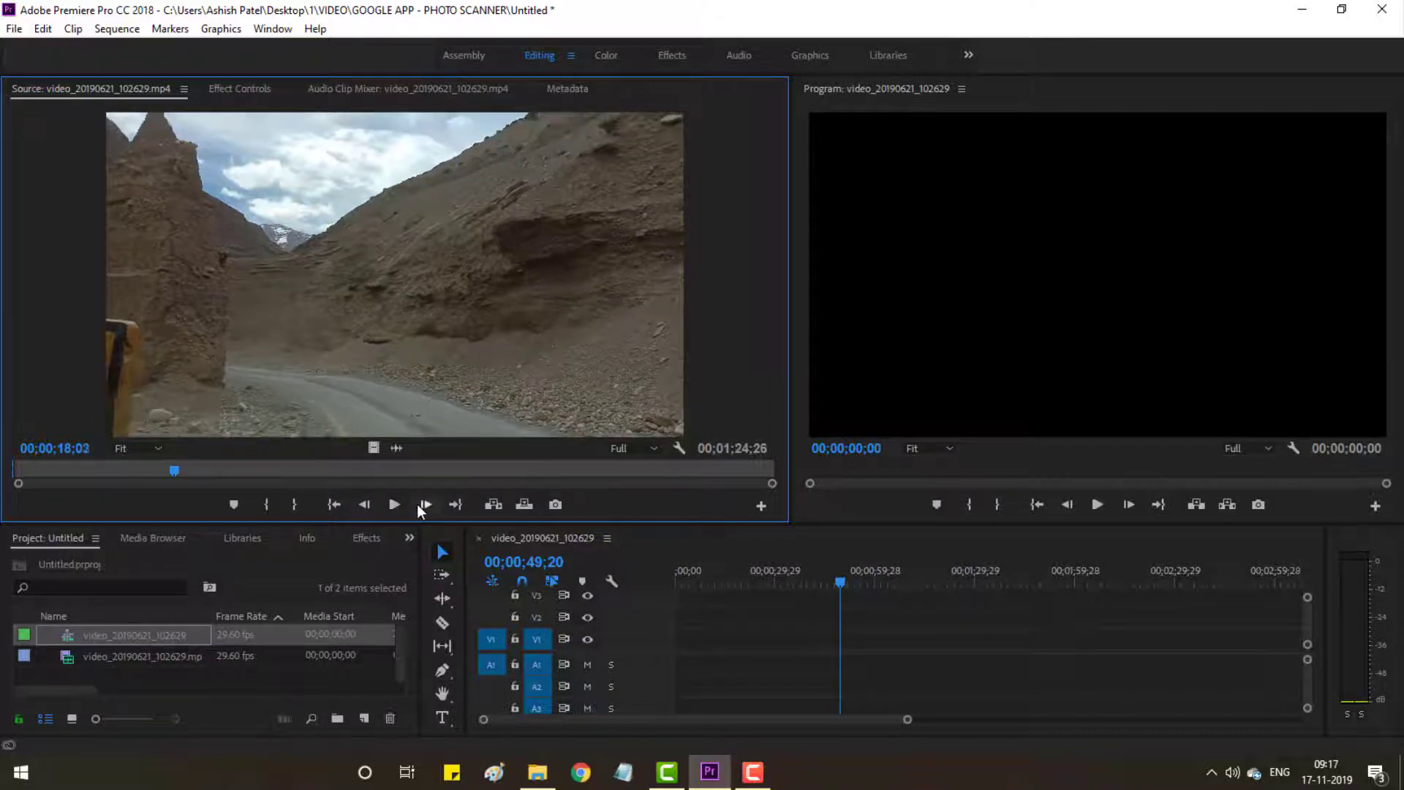
click(418, 506)
click(418, 504)
click(417, 505)
click(425, 505)
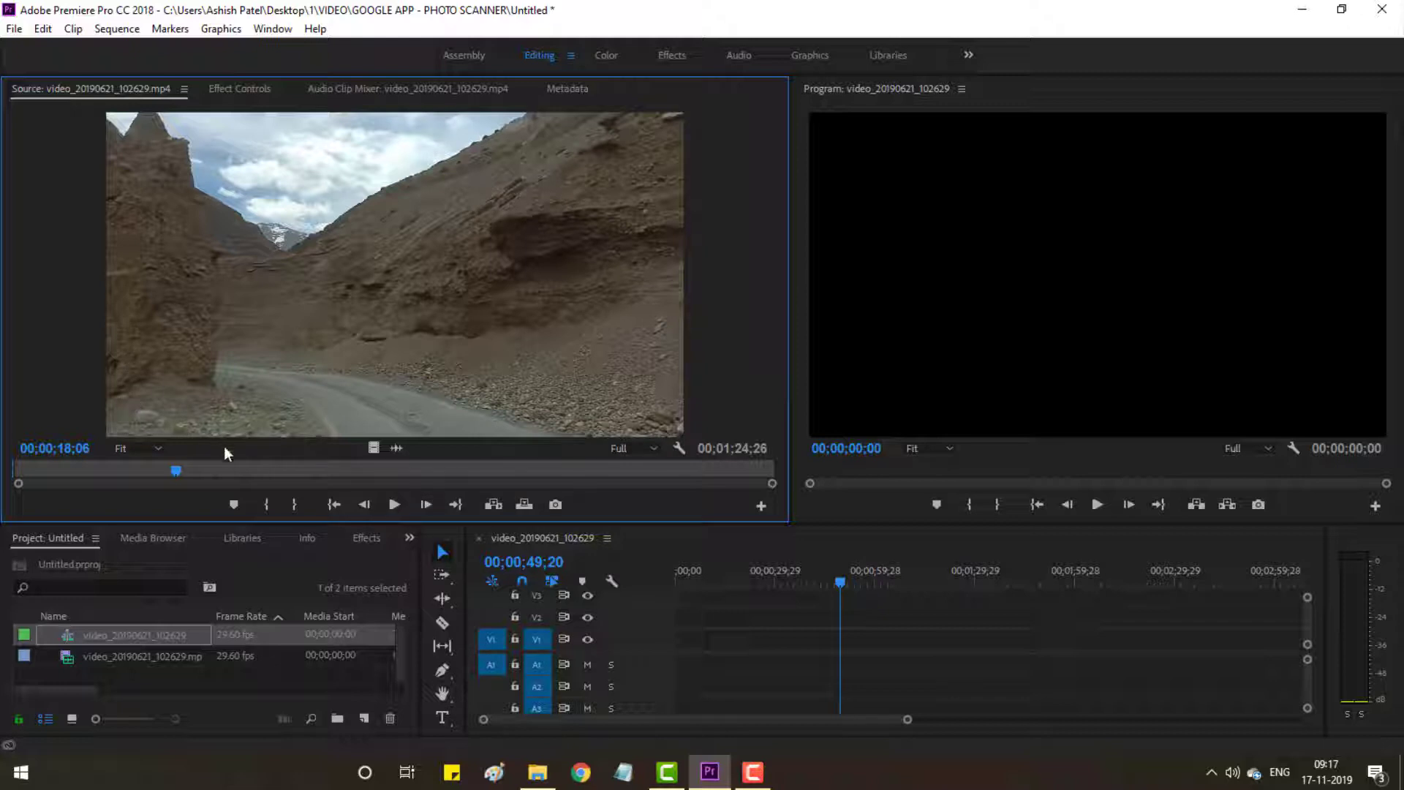
click(262, 505)
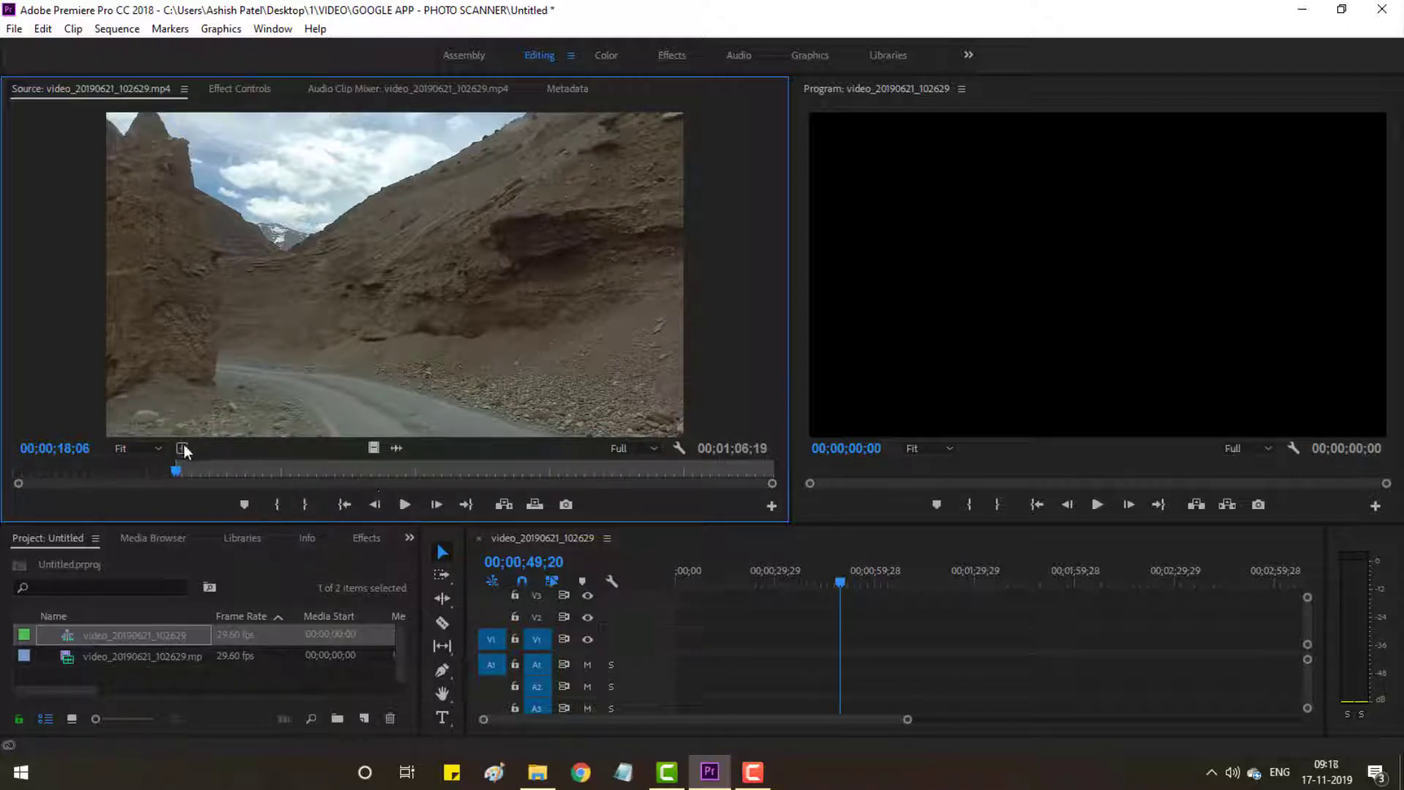
Step: Mark Out at 00;01;06;15 and drag the 00;00;48;07 section onto V1/A1
drag(177, 475, 610, 490)
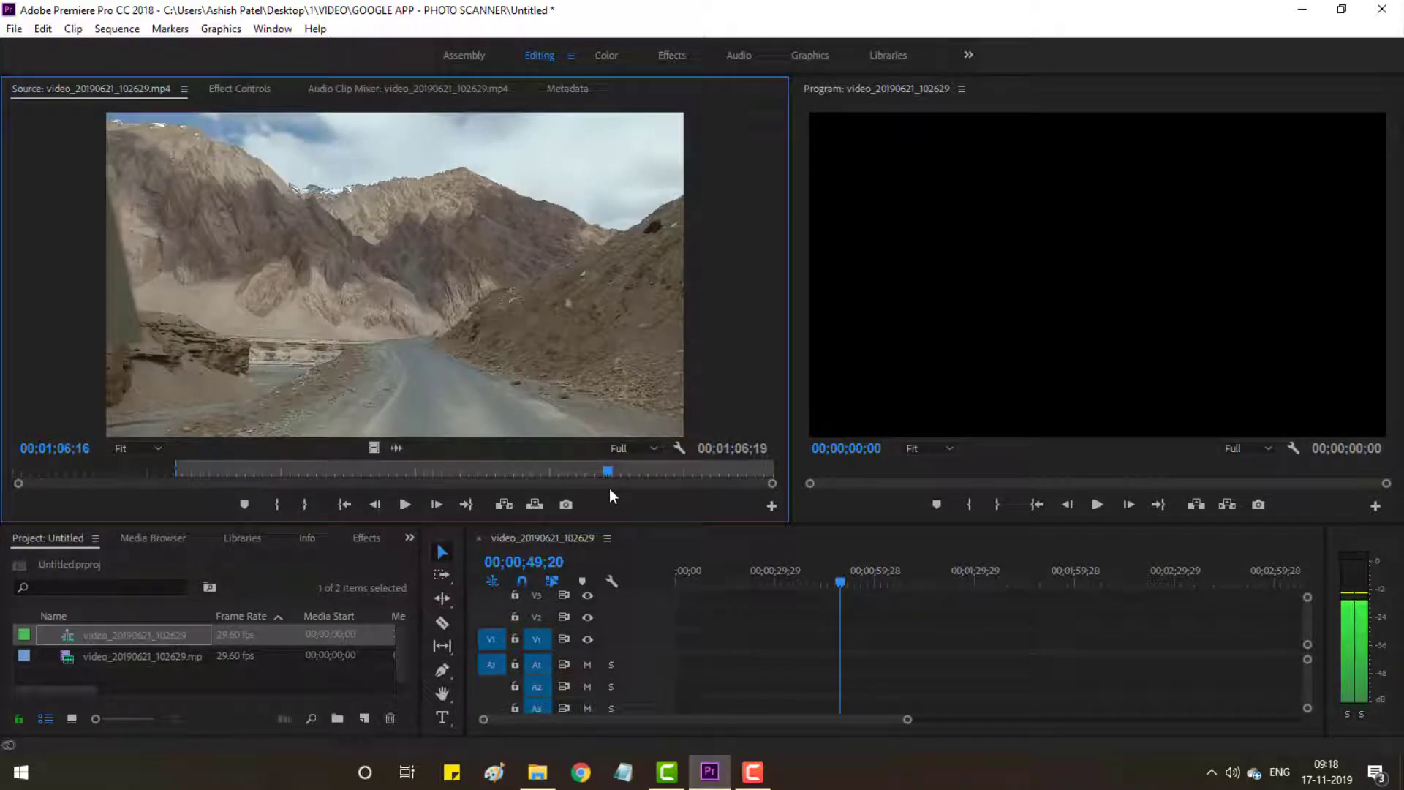
click(373, 506)
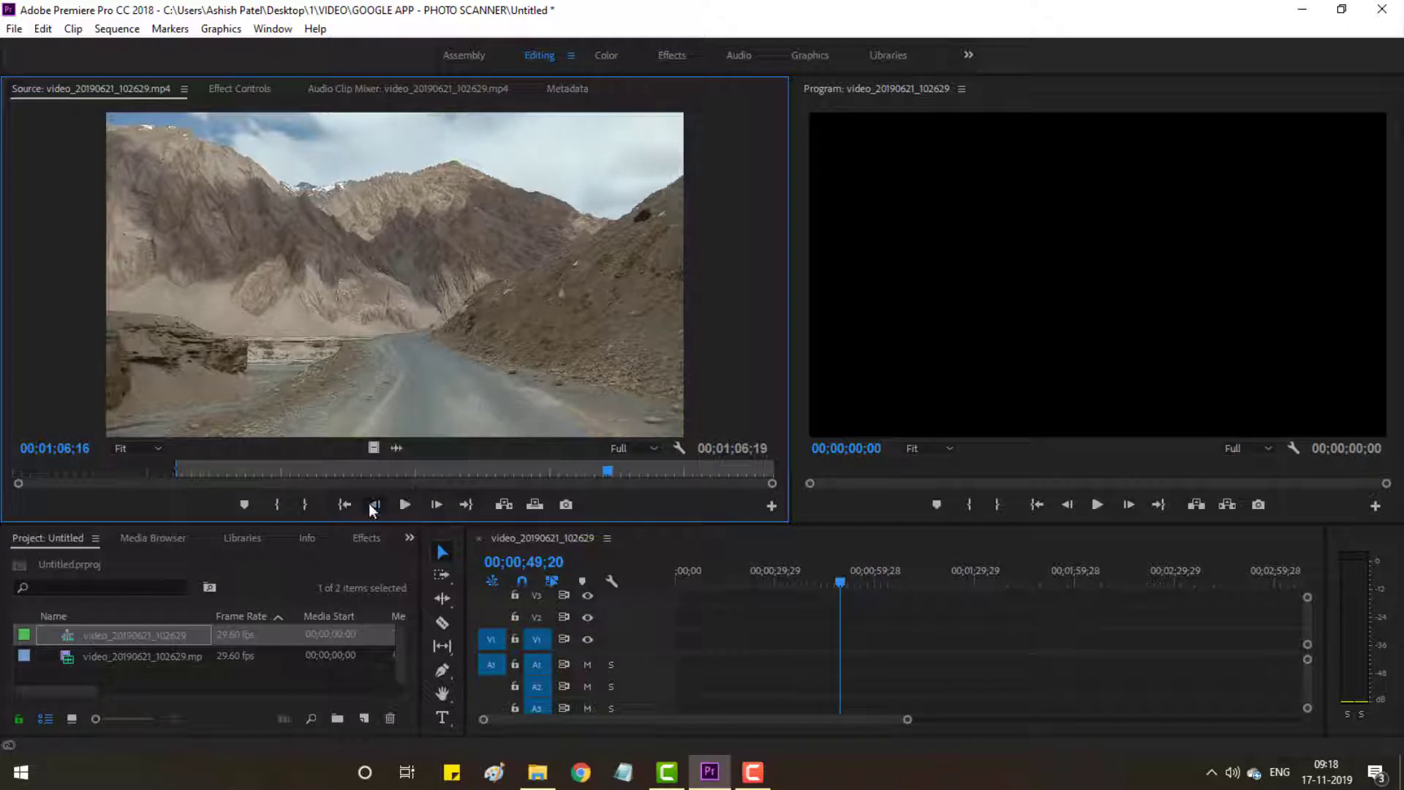
click(304, 500)
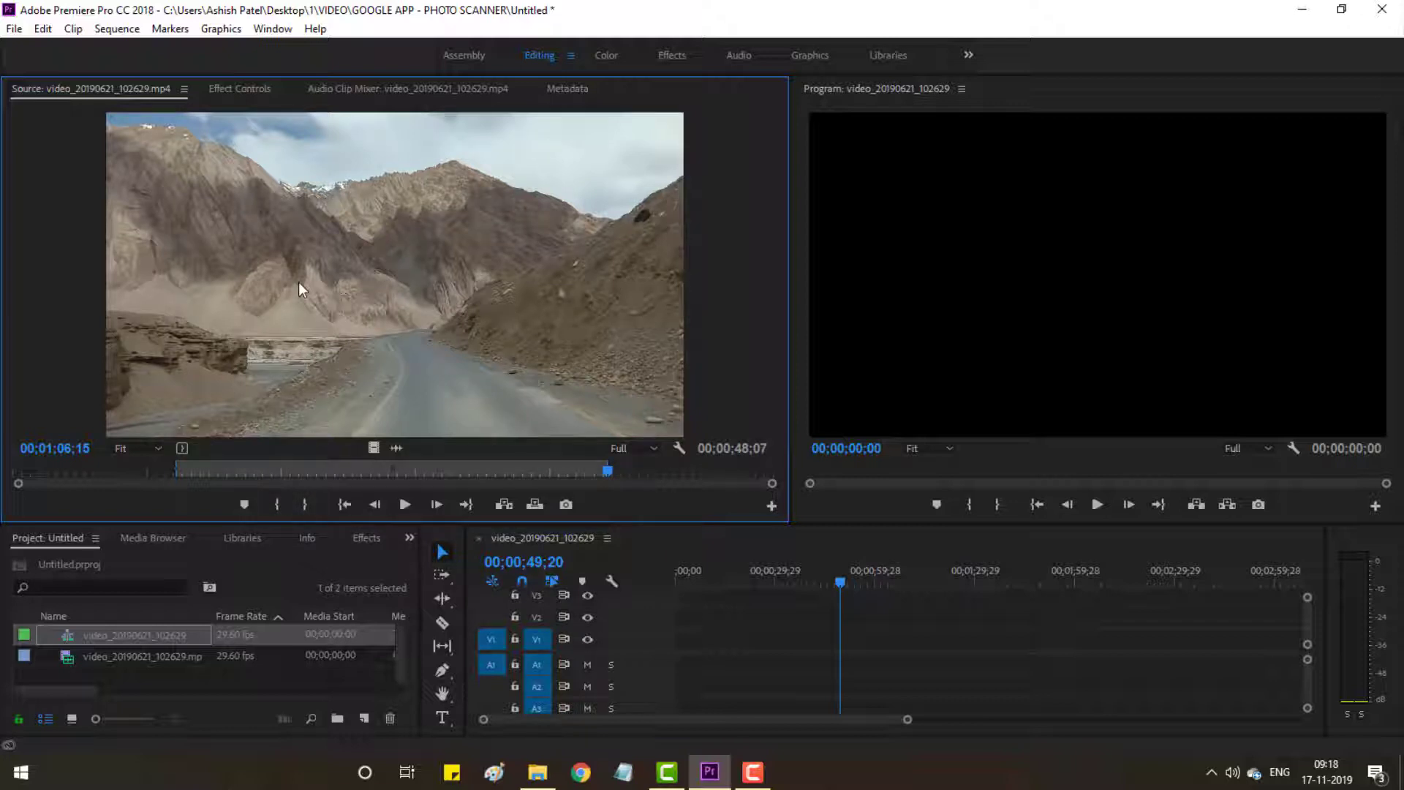
mouse_move(298, 282)
mouse_down()
mouse_move(673, 625)
mouse_move(685, 660)
mouse_up()
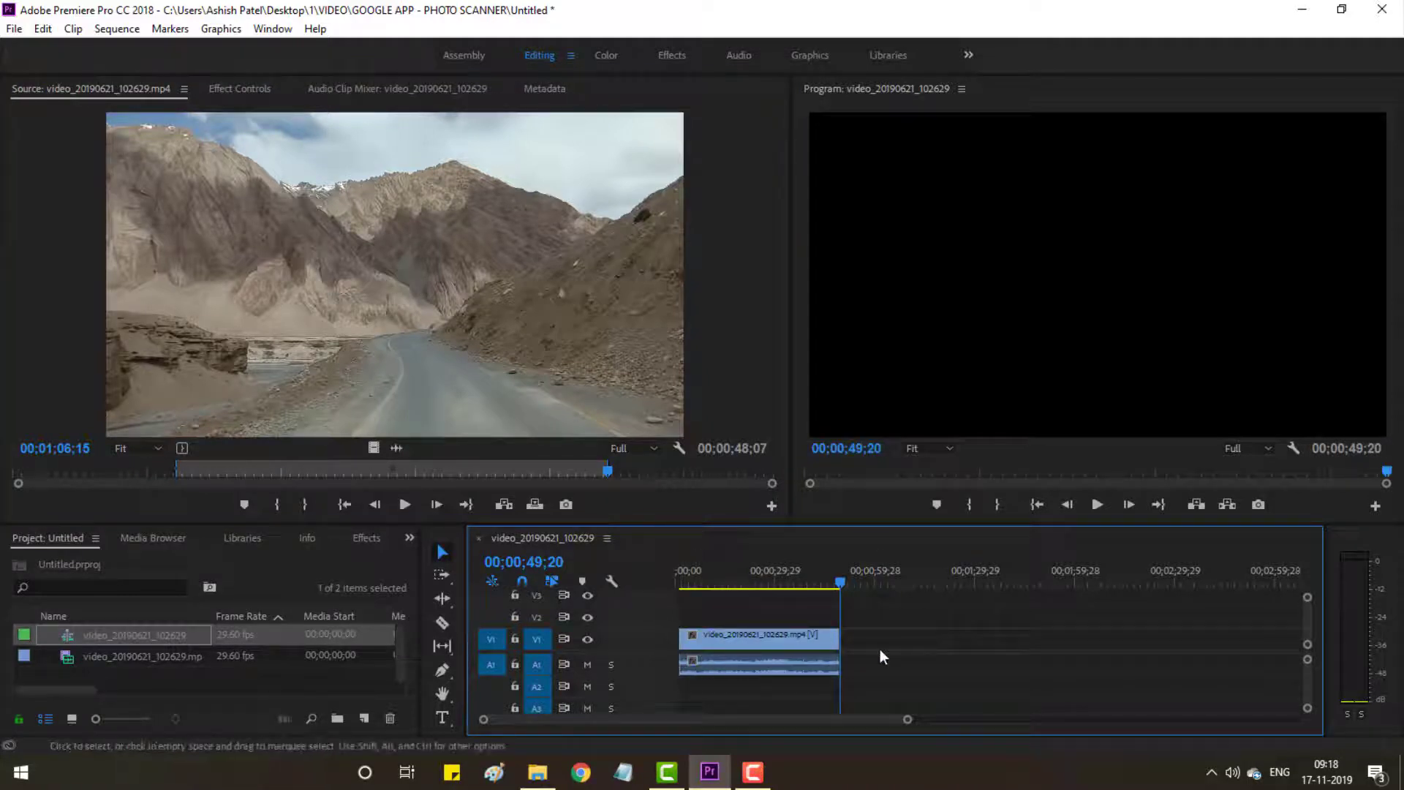
Step: Mark a new Source In at 00;01;07;18 and place the 00;00;17;07 section after the first clip
drag(758, 650, 740, 653)
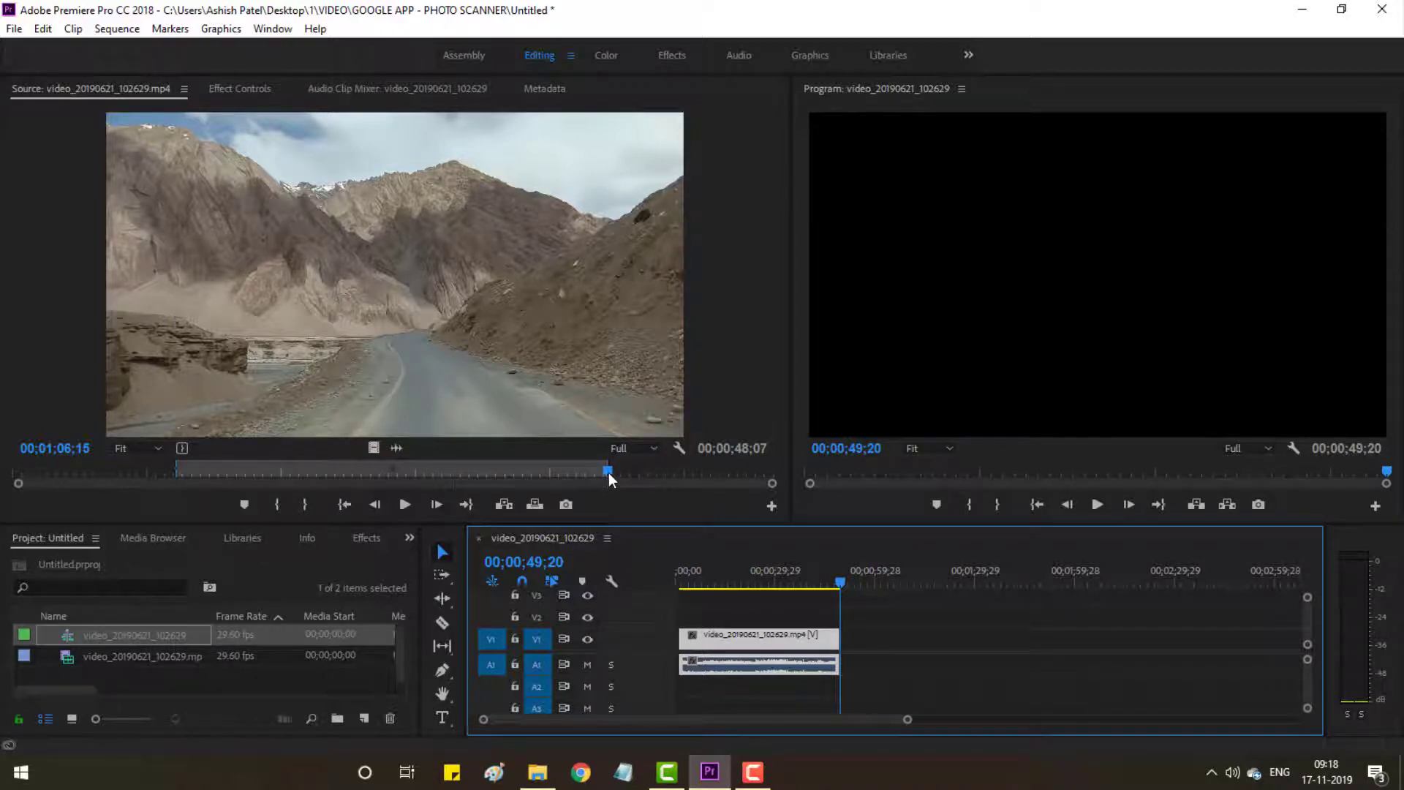
drag(609, 473, 618, 472)
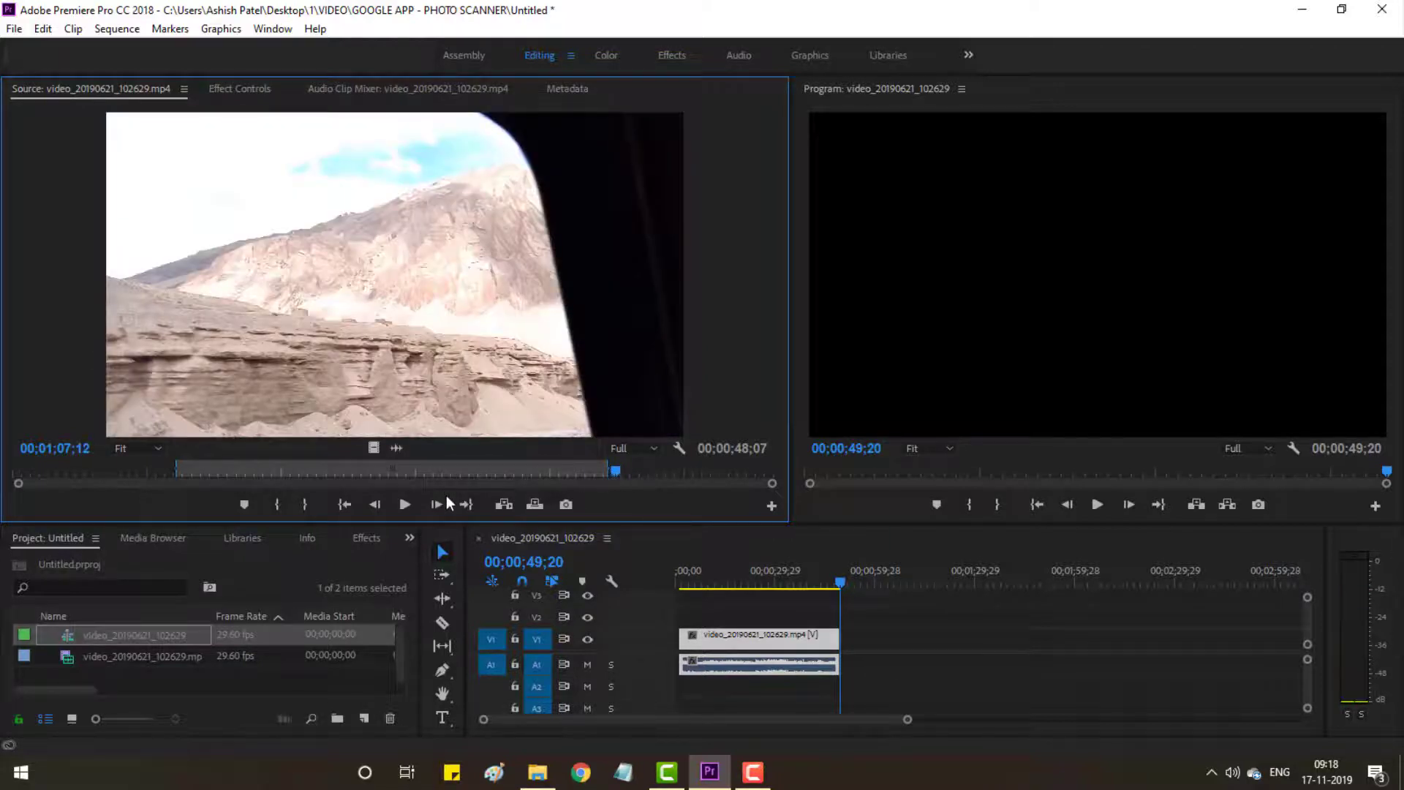
click(442, 501)
click(442, 501)
click(442, 500)
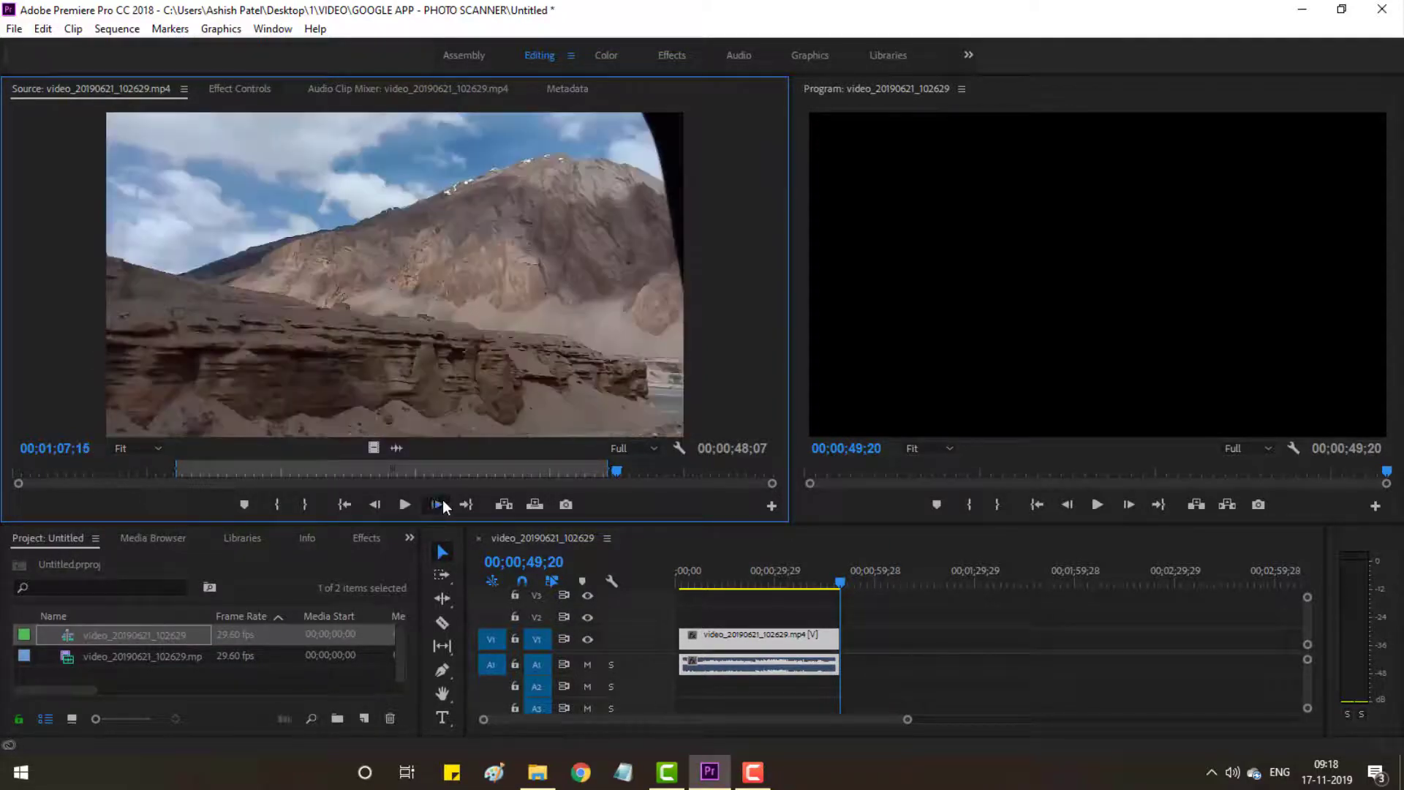
click(443, 500)
click(442, 501)
click(442, 501)
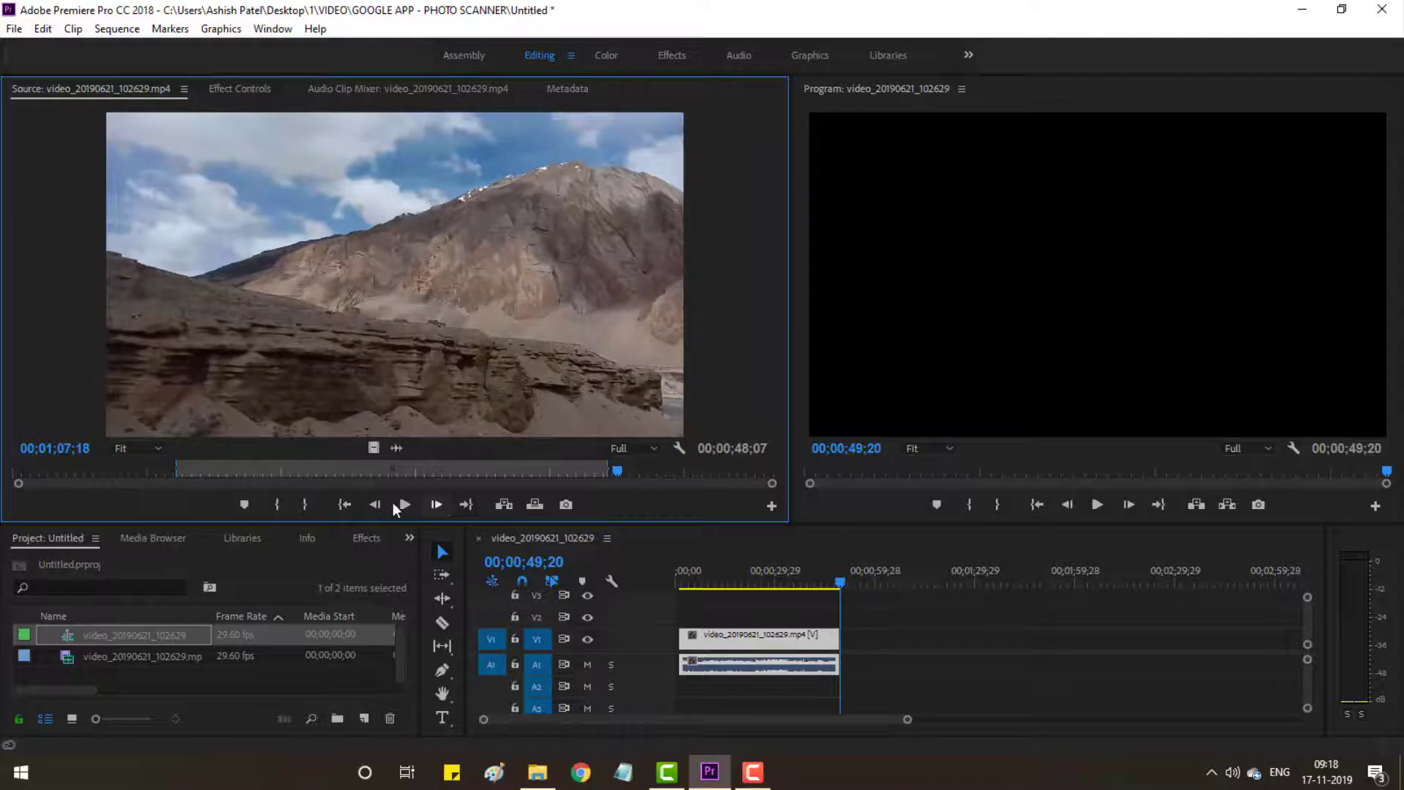
click(284, 503)
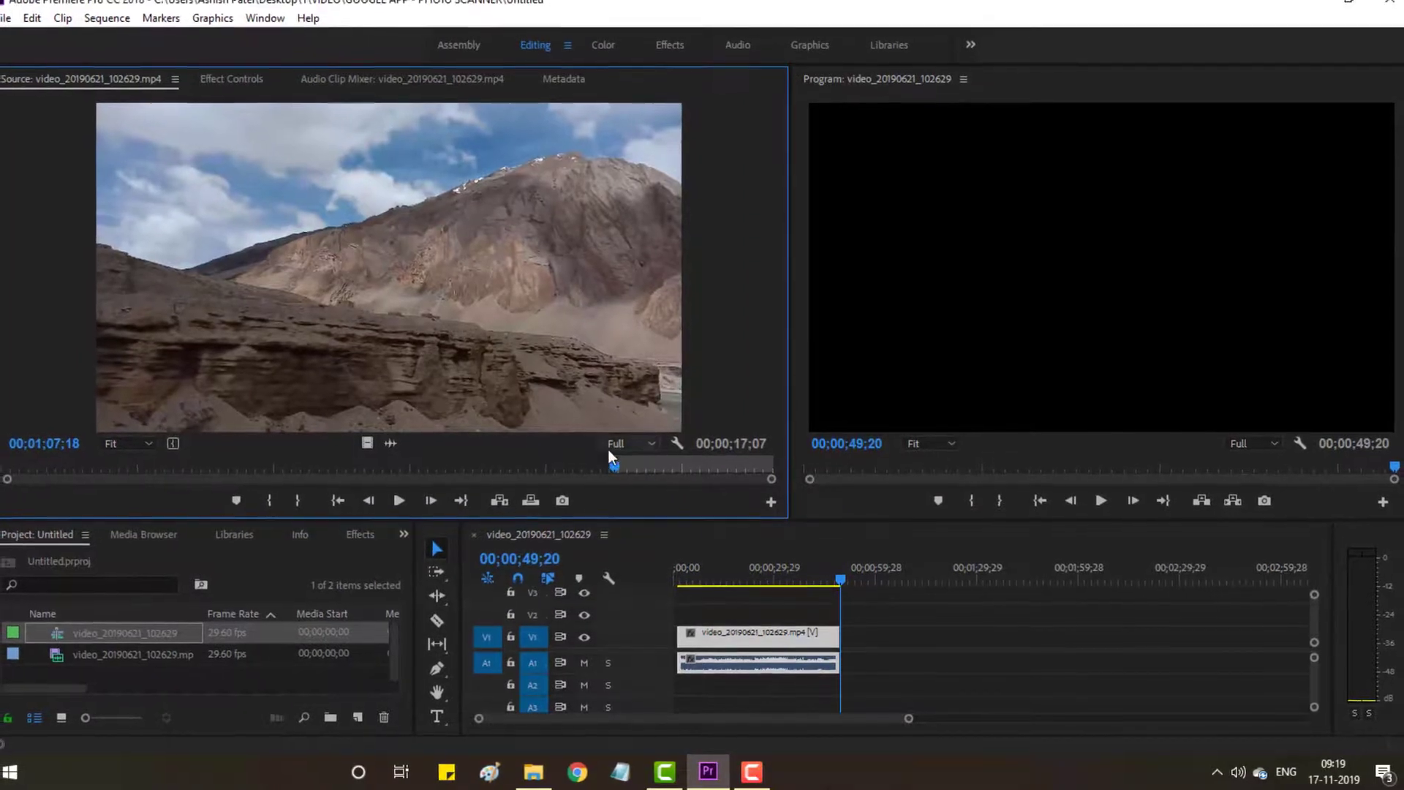
drag(616, 466, 712, 473)
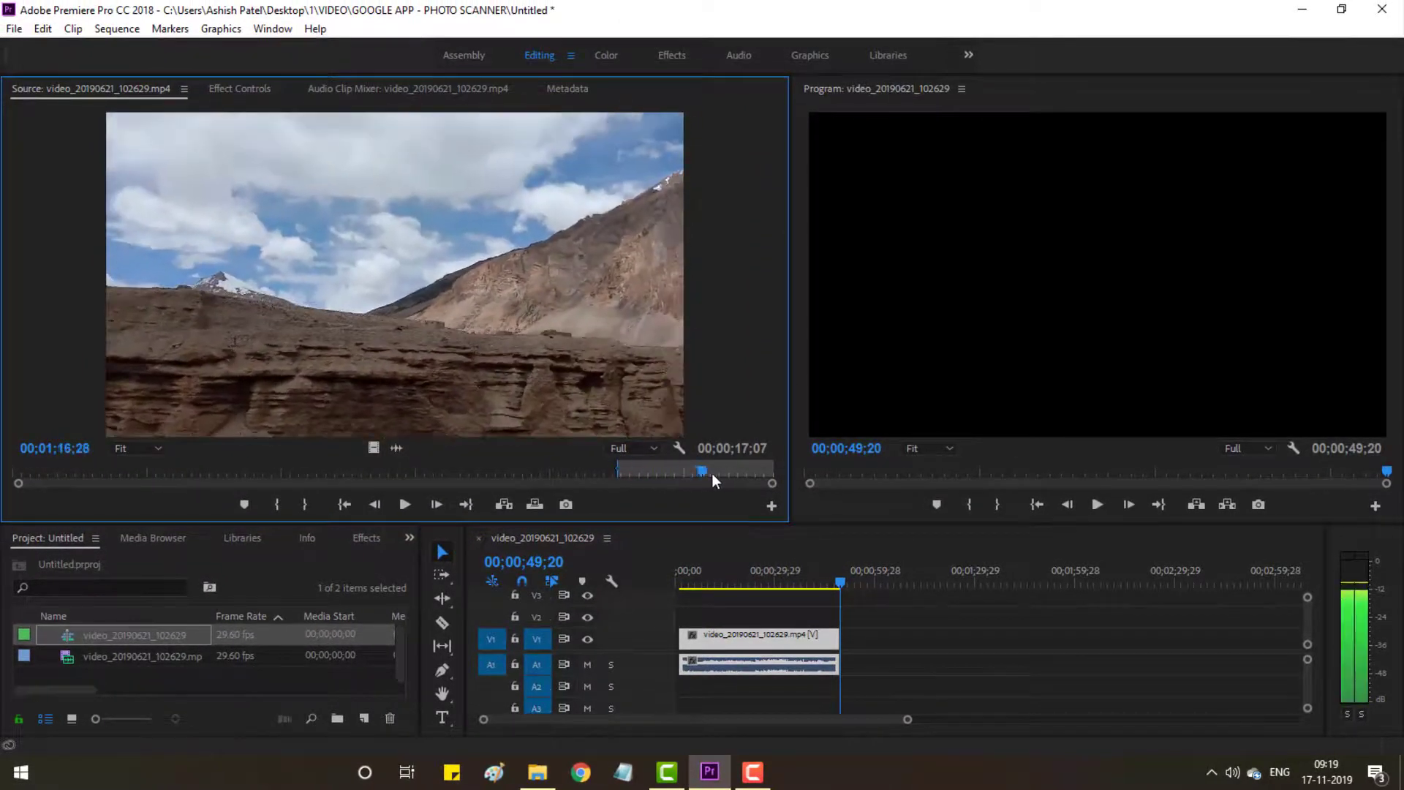
drag(469, 299, 862, 640)
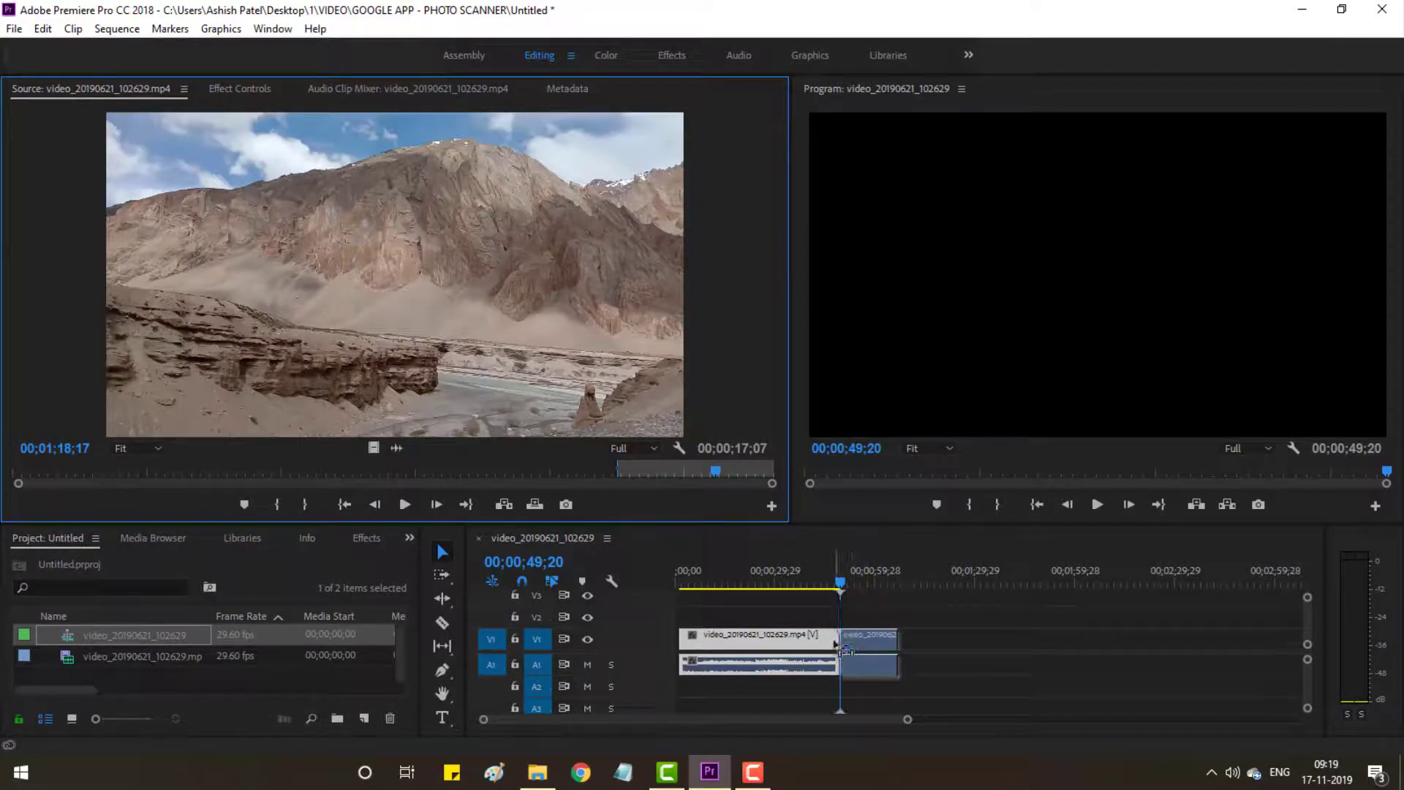
drag(861, 640, 842, 638)
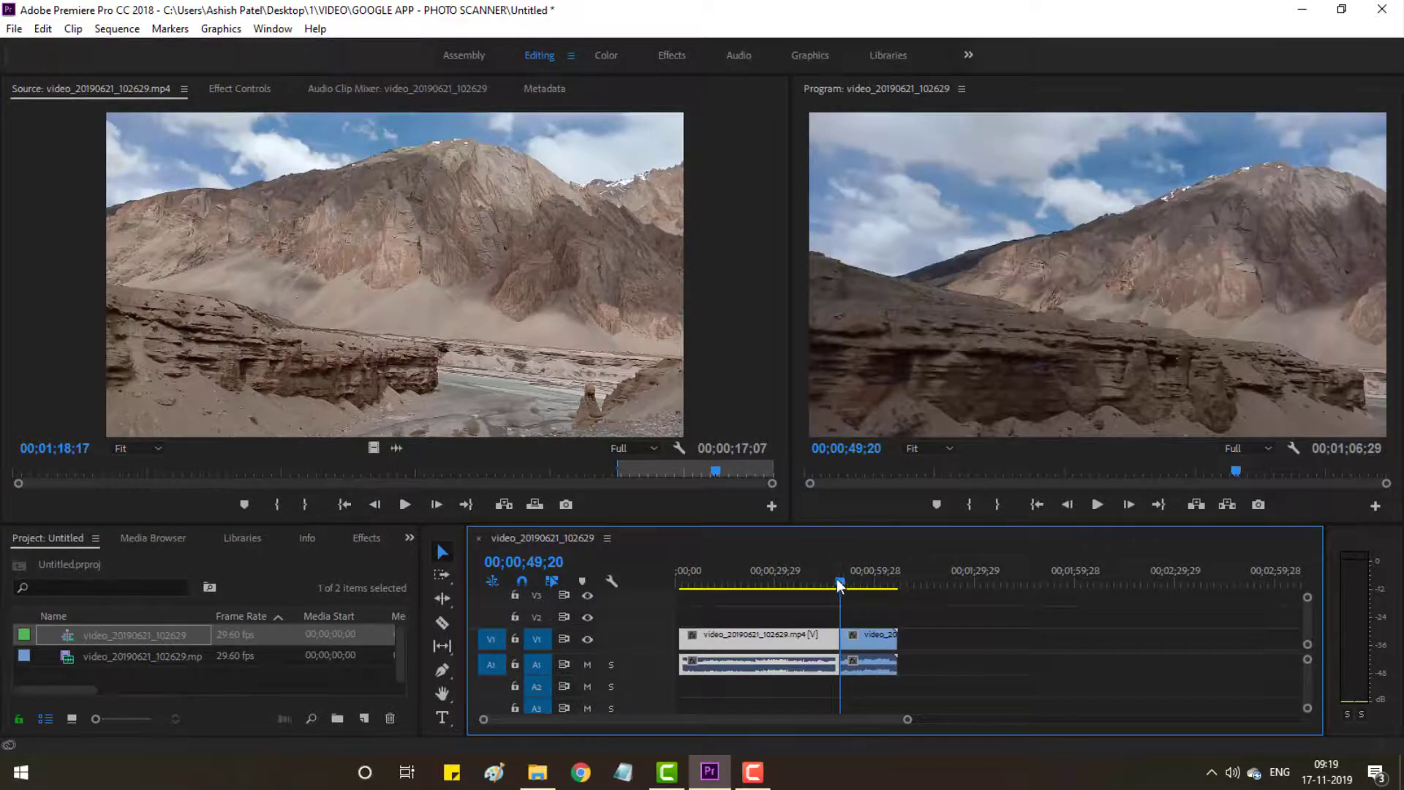
drag(838, 582, 830, 581)
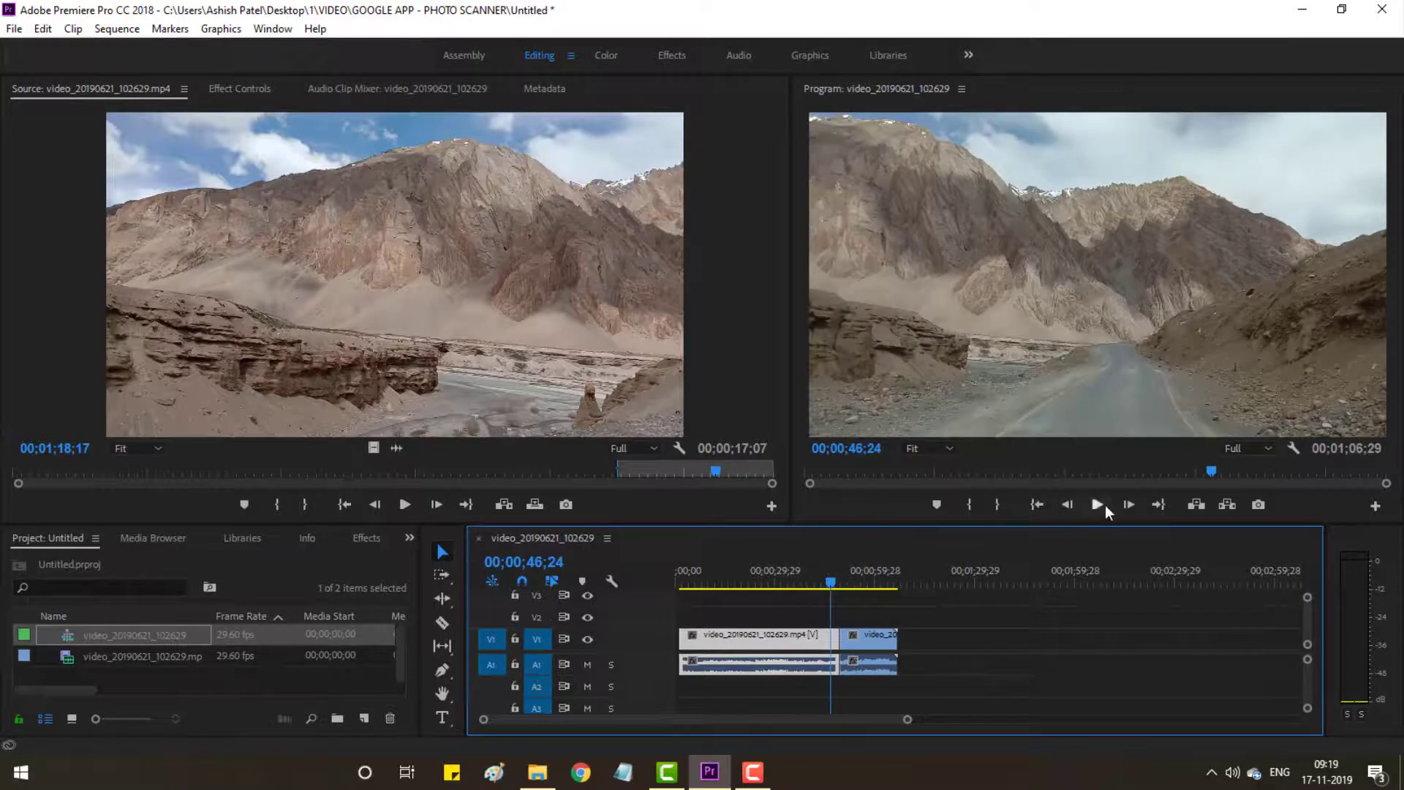
click(1098, 505)
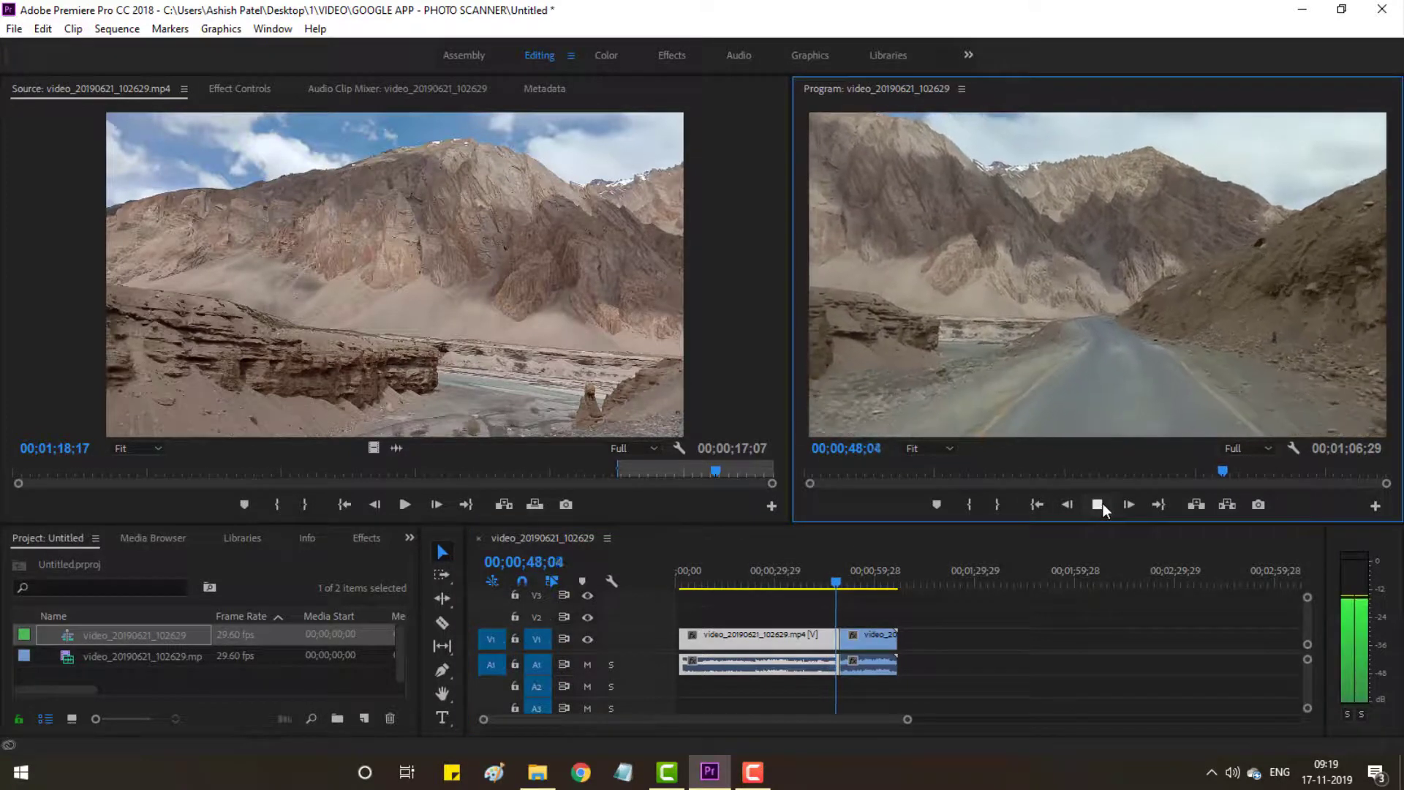